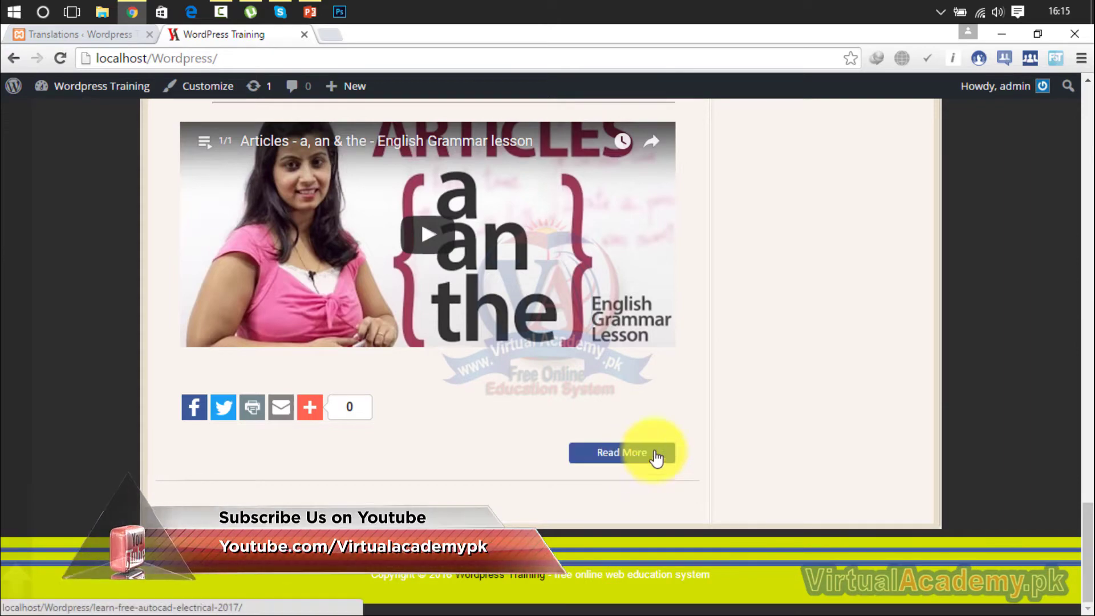
Step: Look through the site's home page, examining the posts and the share buttons shown below them
left_click_drag(1083, 501, 1086, 134)
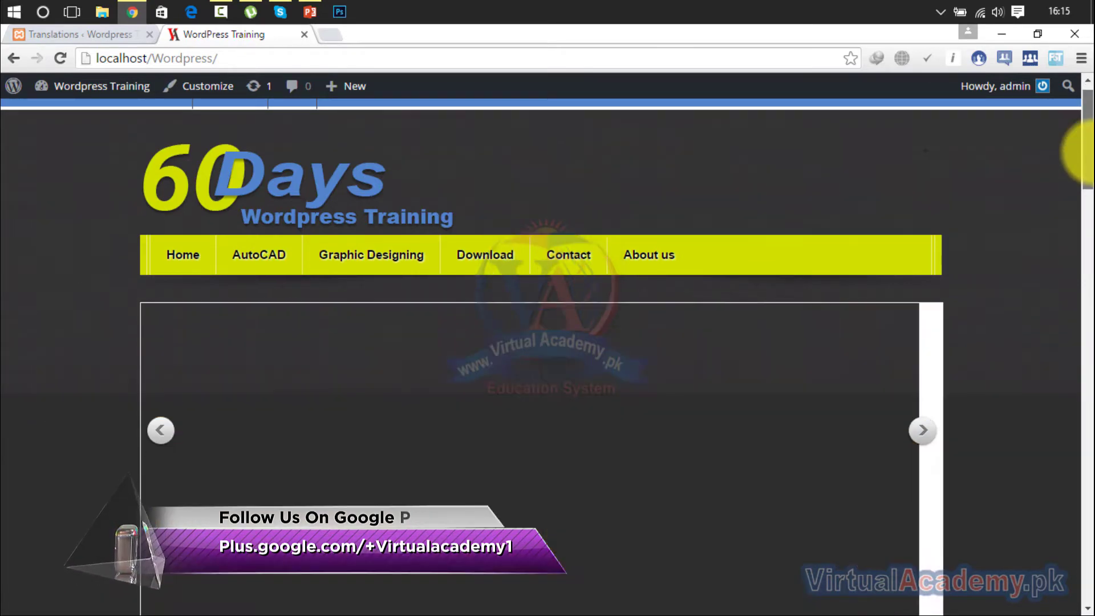
left_click_drag(1084, 151, 1083, 216)
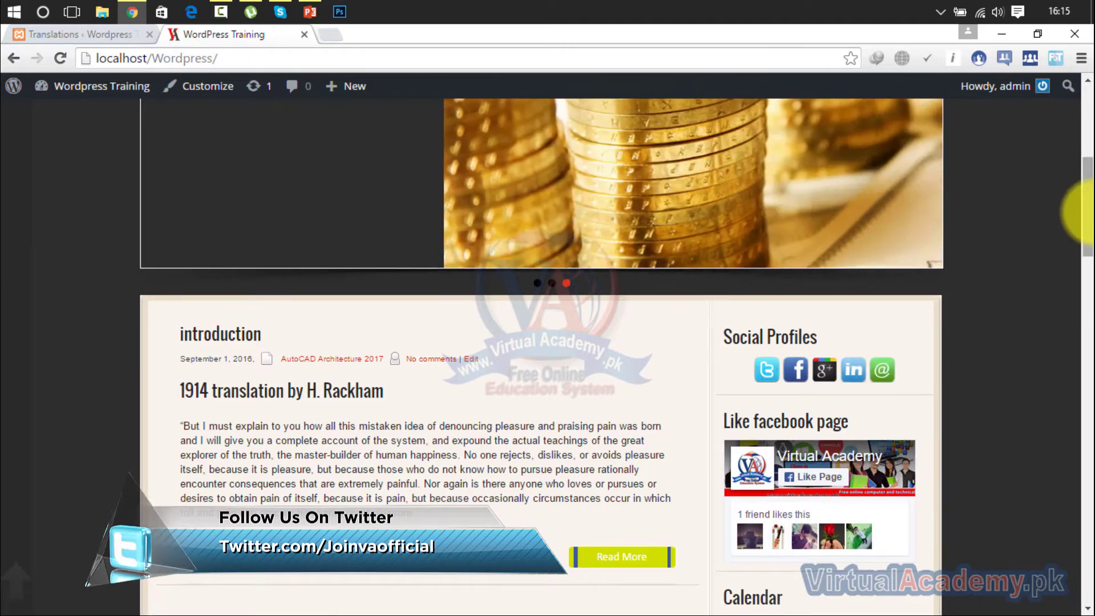
scroll(1067, 366, "down", 15)
scroll(1068, 434, "down", 10)
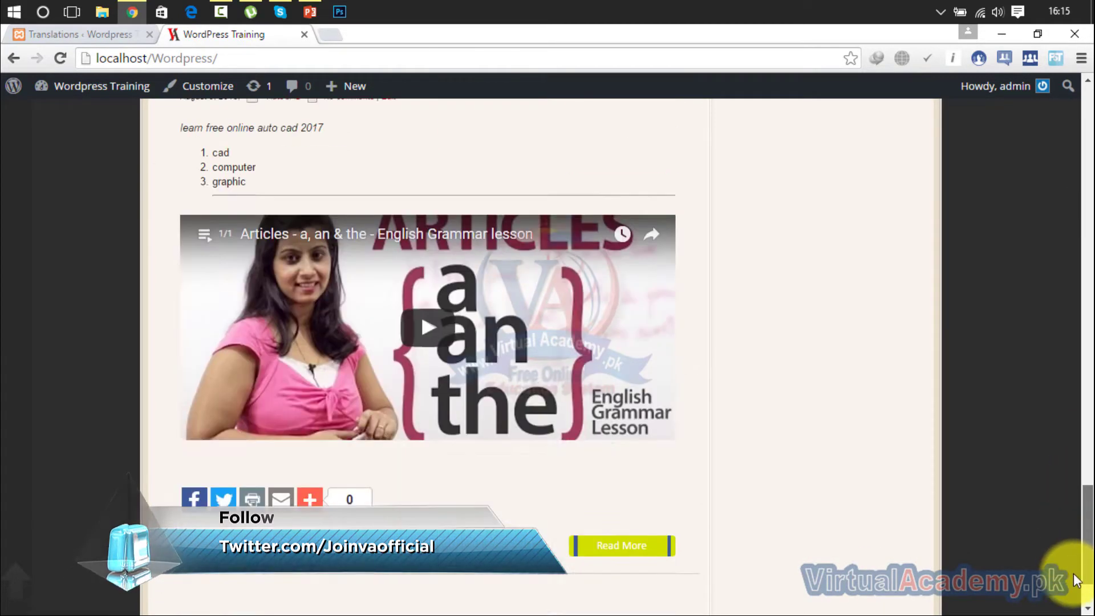
scroll(534, 472, "up", 20)
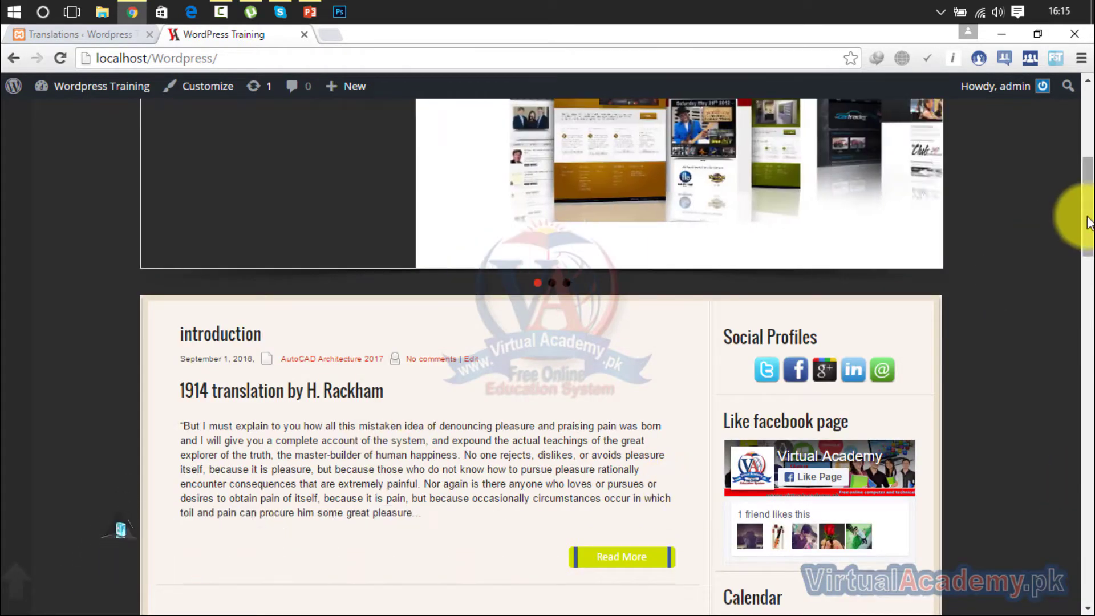
left_click_drag(1087, 214, 1075, 568)
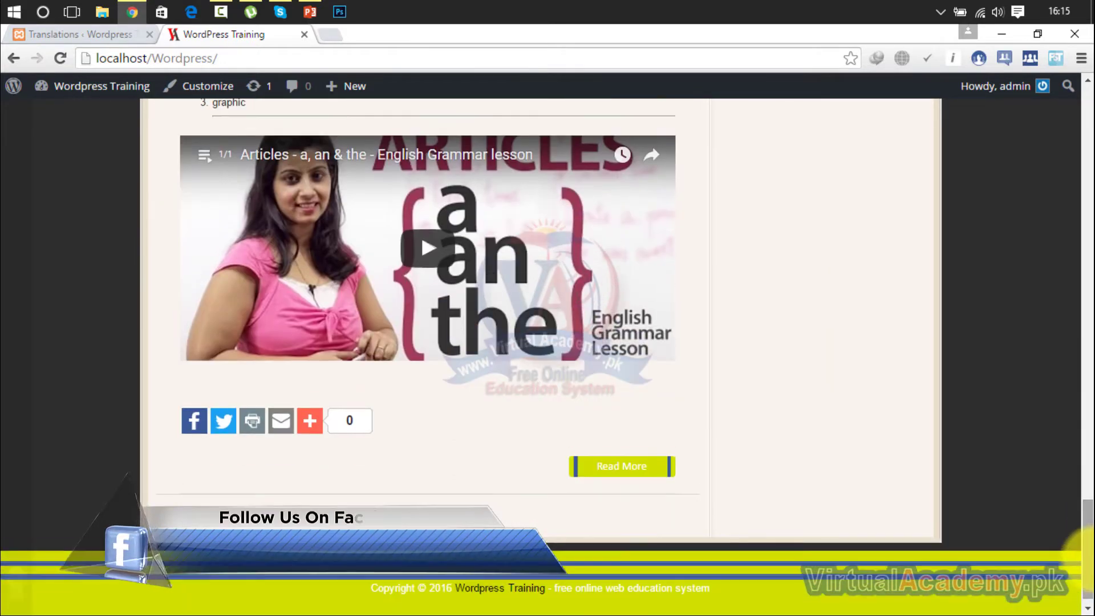
mouse_move(289, 419)
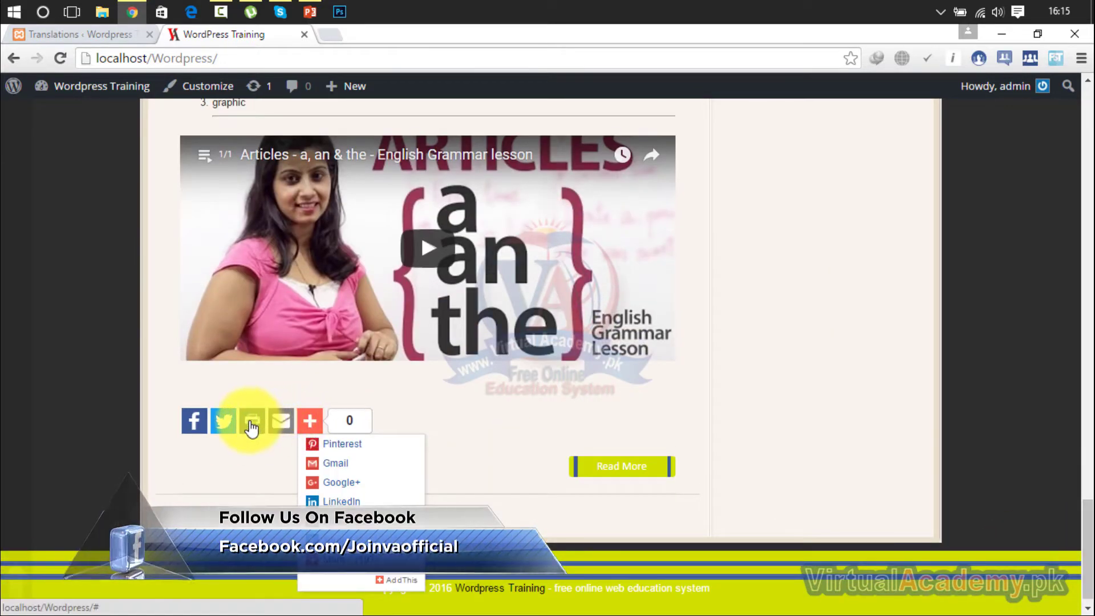
left_click_drag(1085, 539, 1070, 93)
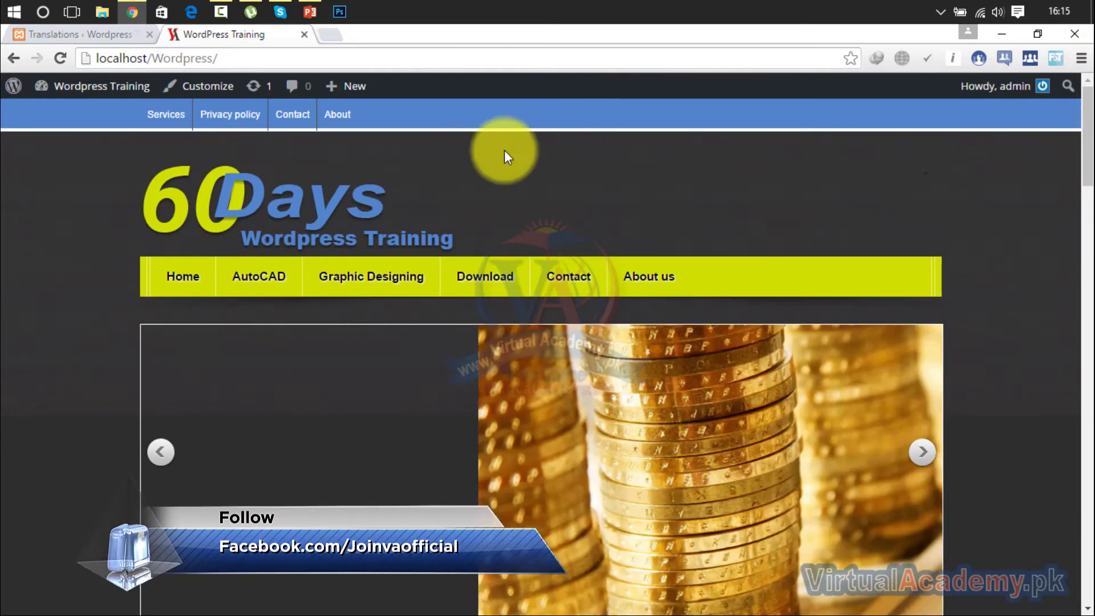
Step: Switch to the WordPress admin, open the BizPress theme's Social Buttons settings and turn on Show social box
left_click(95, 35)
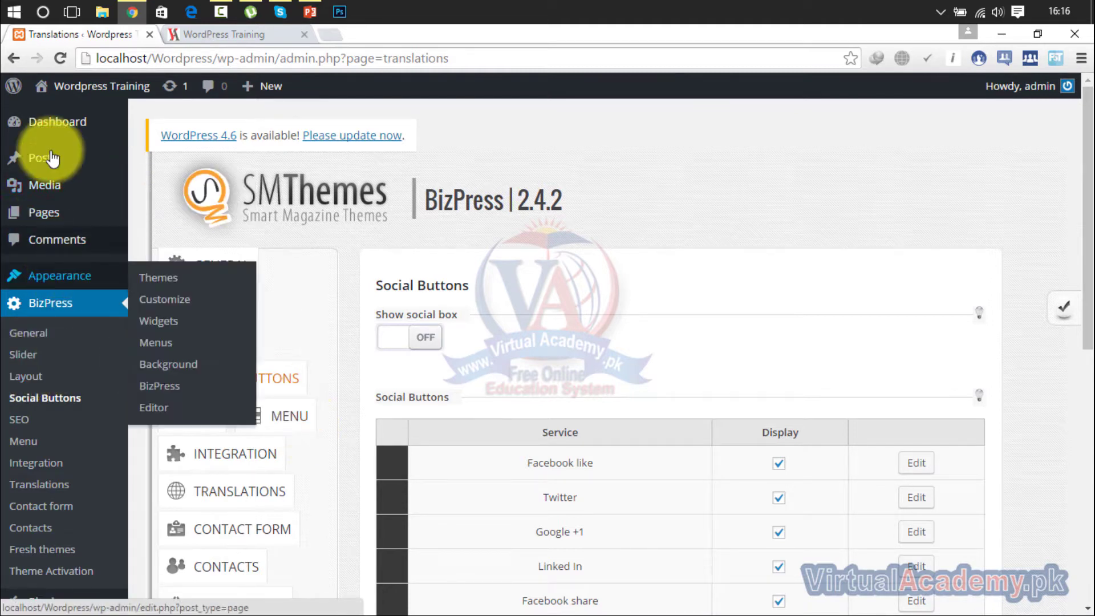
mouse_move(50, 137)
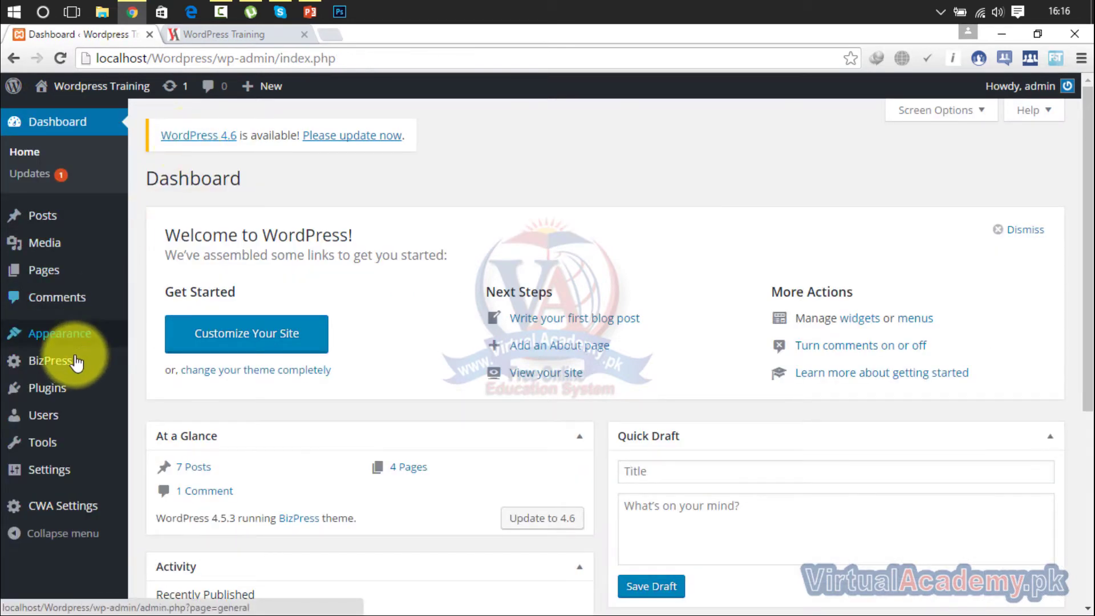
mouse_move(69, 368)
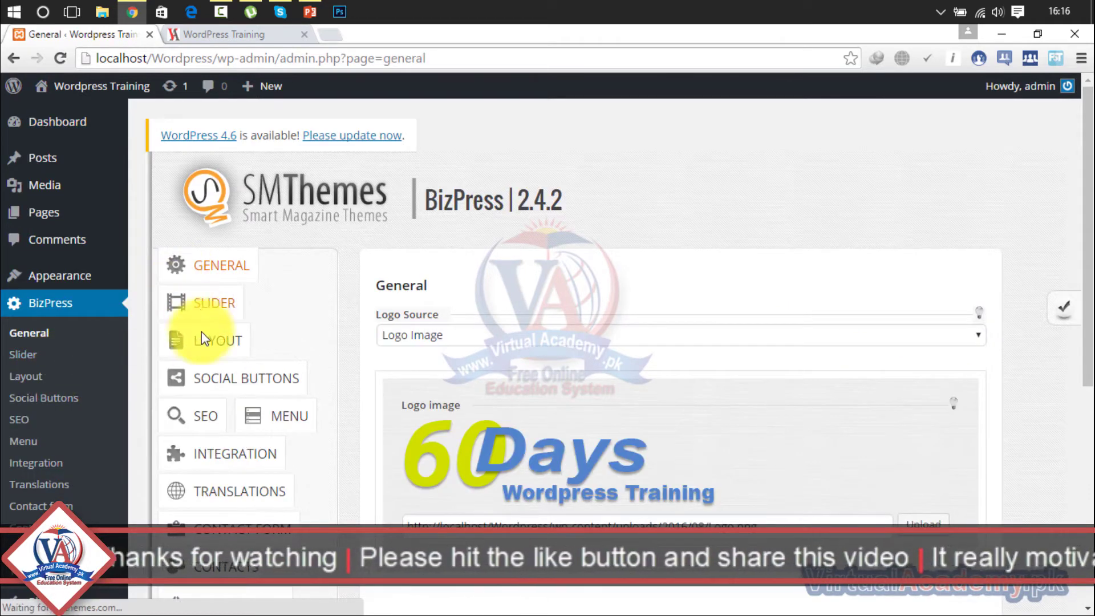
left_click(221, 382)
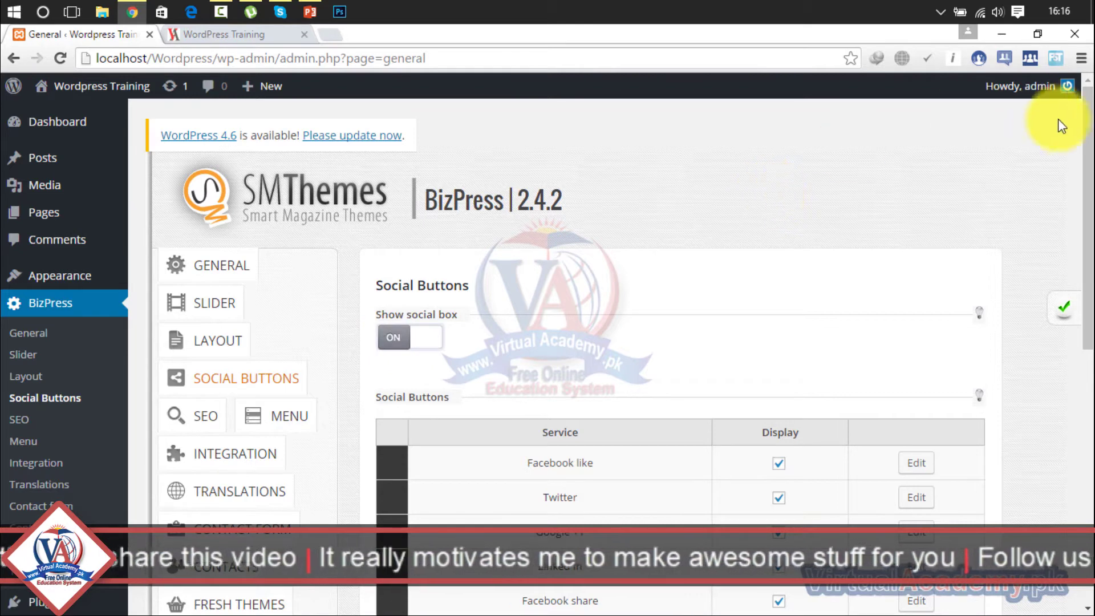
Step: Enable the display of Google Share in the list of social buttons
left_click_drag(1089, 136, 1089, 247)
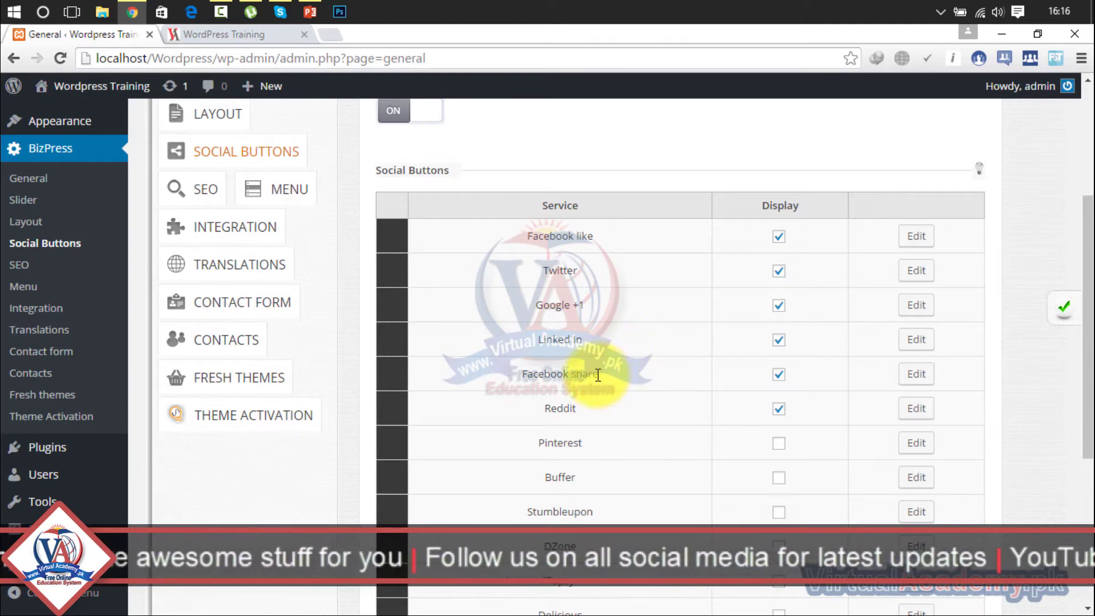
left_click_drag(1089, 276, 1089, 330)
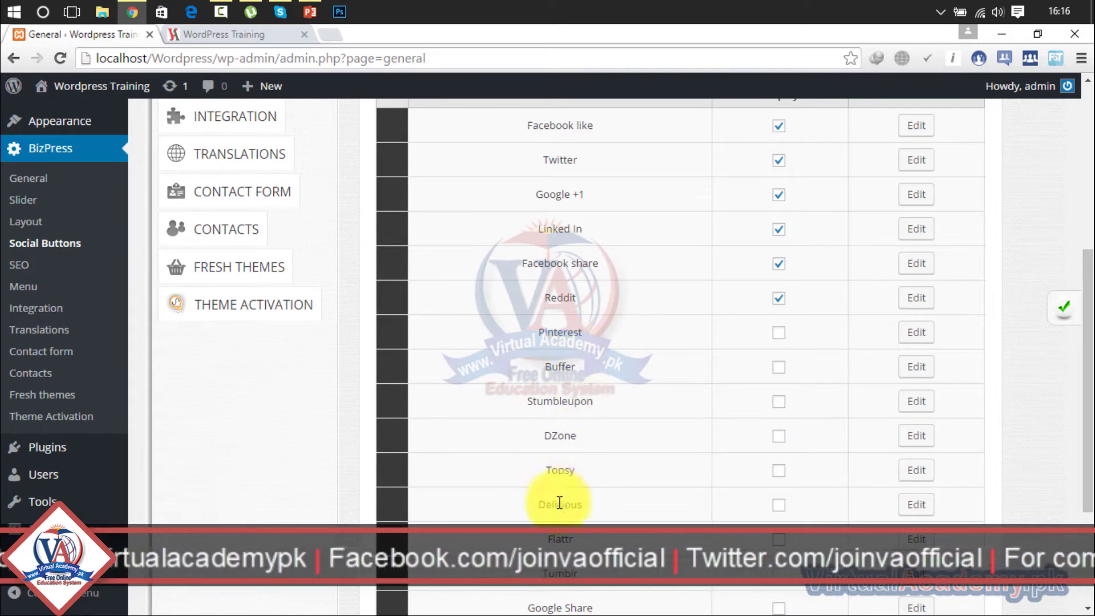
left_click_drag(1087, 308, 1087, 360)
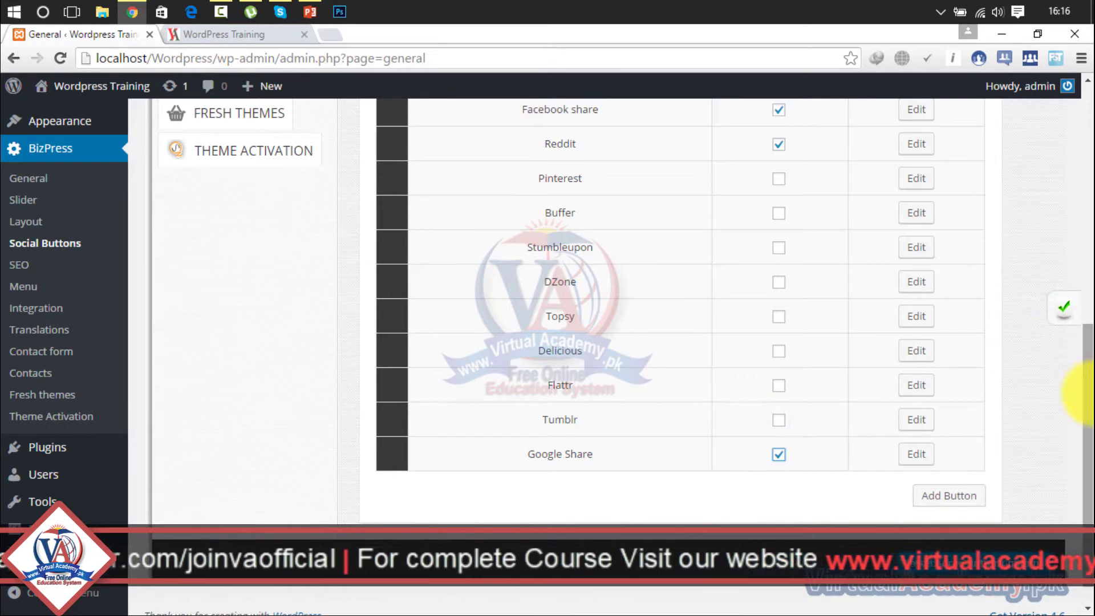
Step: Examine the title and code fields for a new social button and cancel without adding one
left_click(940, 498)
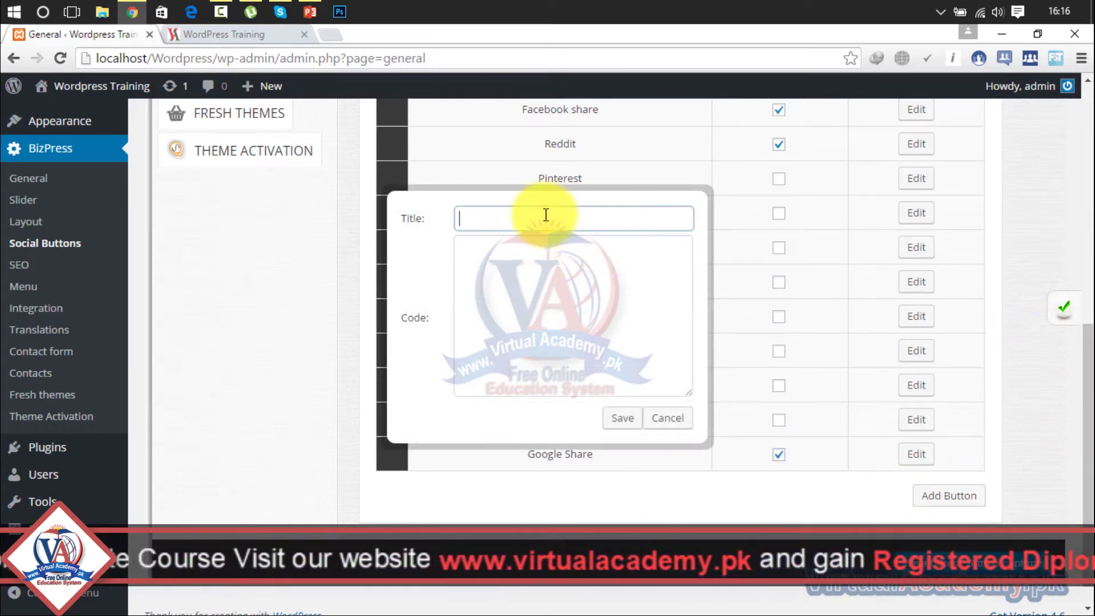
left_click(514, 296)
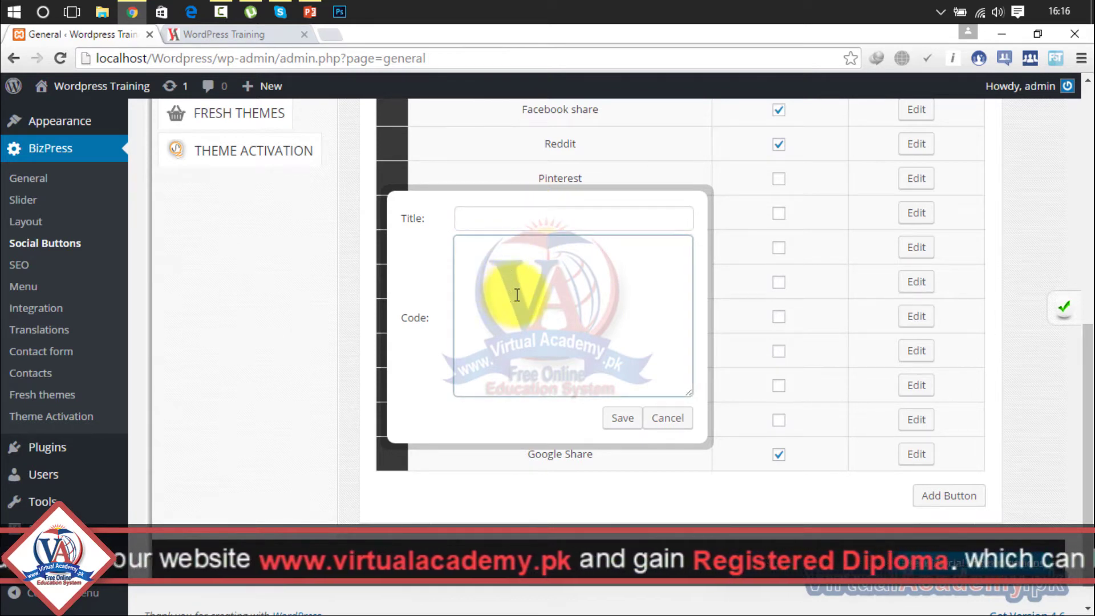
left_click(622, 228)
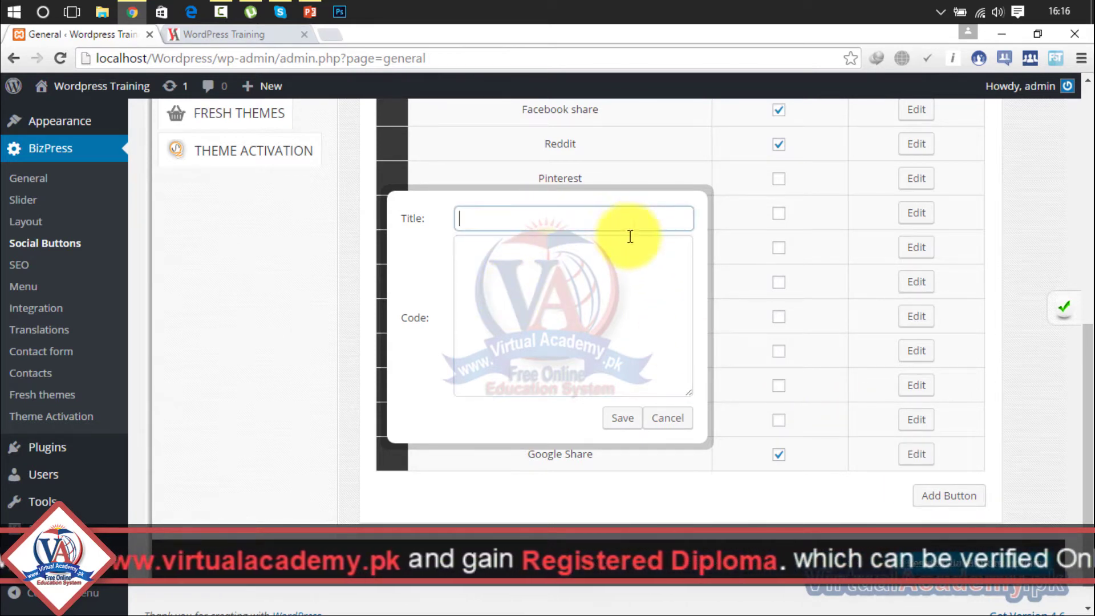
left_click(672, 429)
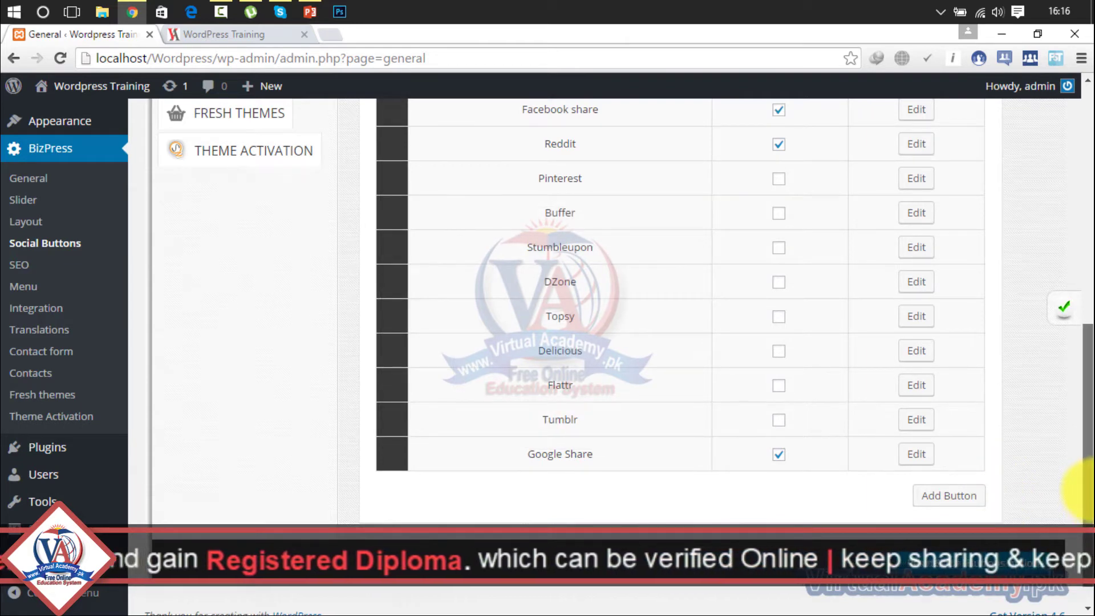
Step: Examine the title and embed code of the Facebook like button and cancel without changing them
scroll(1071, 302, "up", 7)
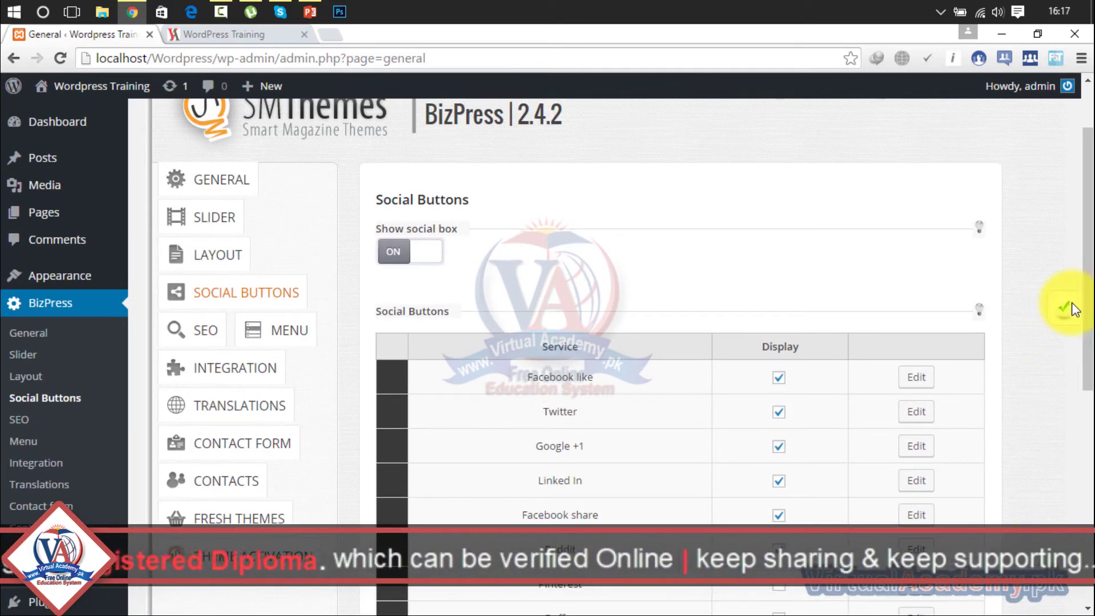
left_click(916, 377)
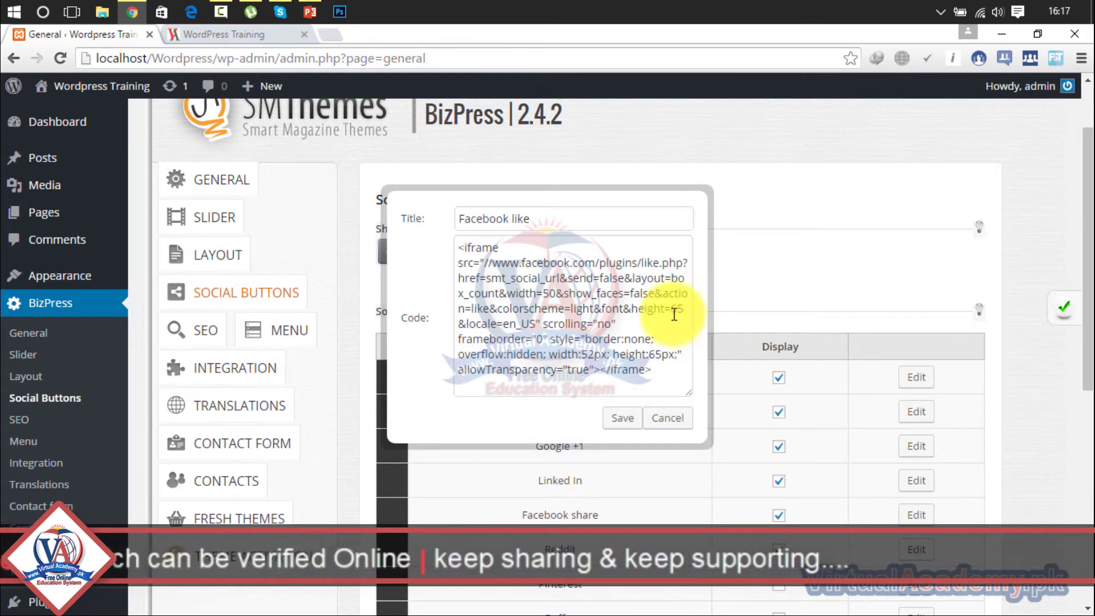
left_click(530, 217)
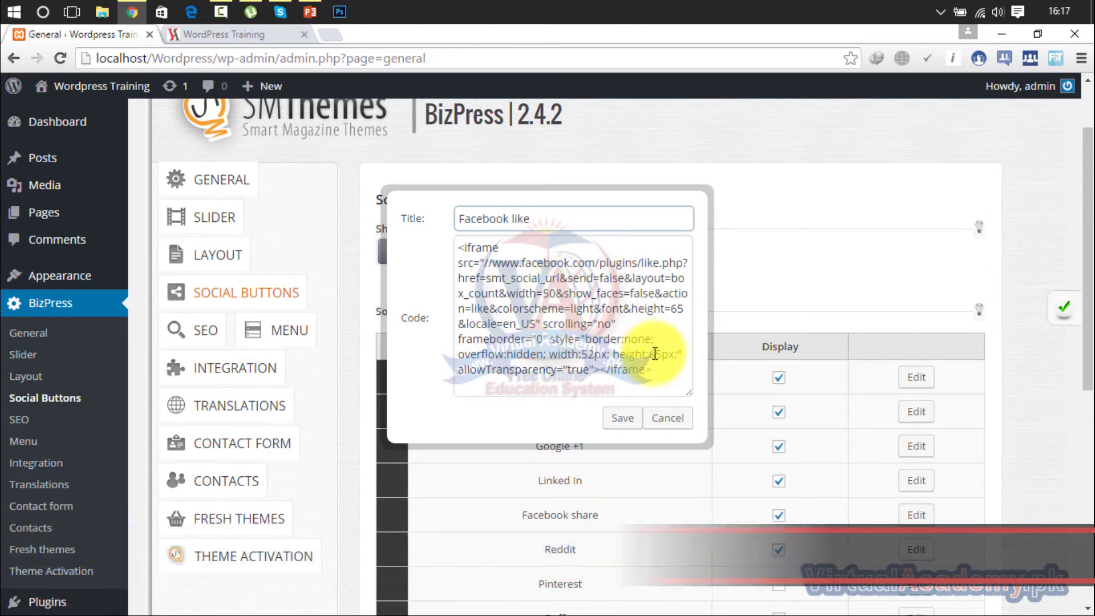
left_click(667, 419)
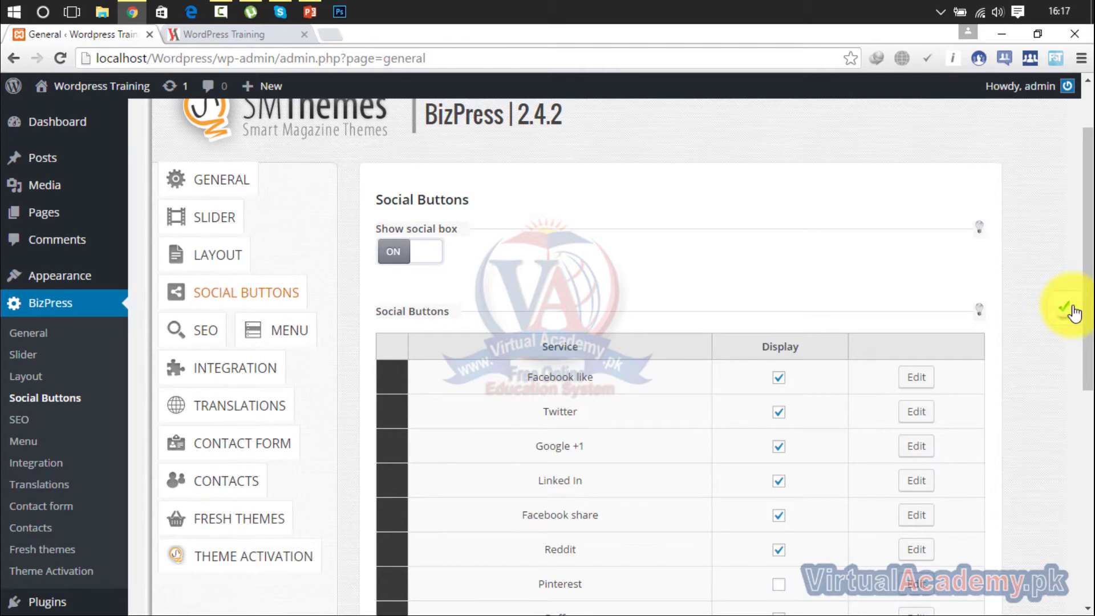
Step: Reload the site's home page and check the floating social box beside the content
left_click(220, 34)
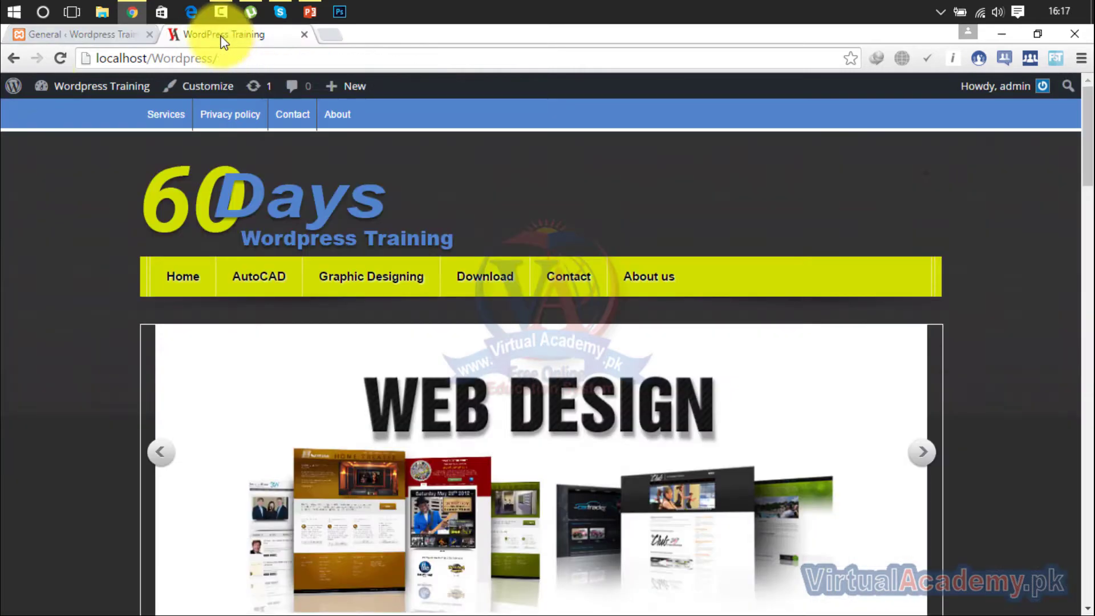
left_click(59, 60)
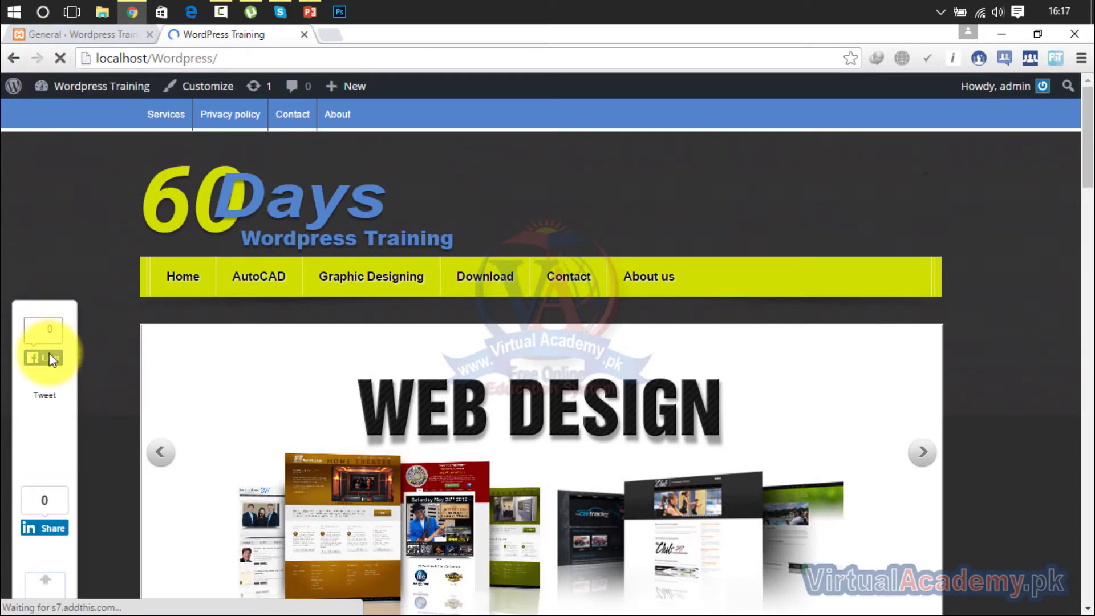
left_click_drag(1089, 137, 1086, 164)
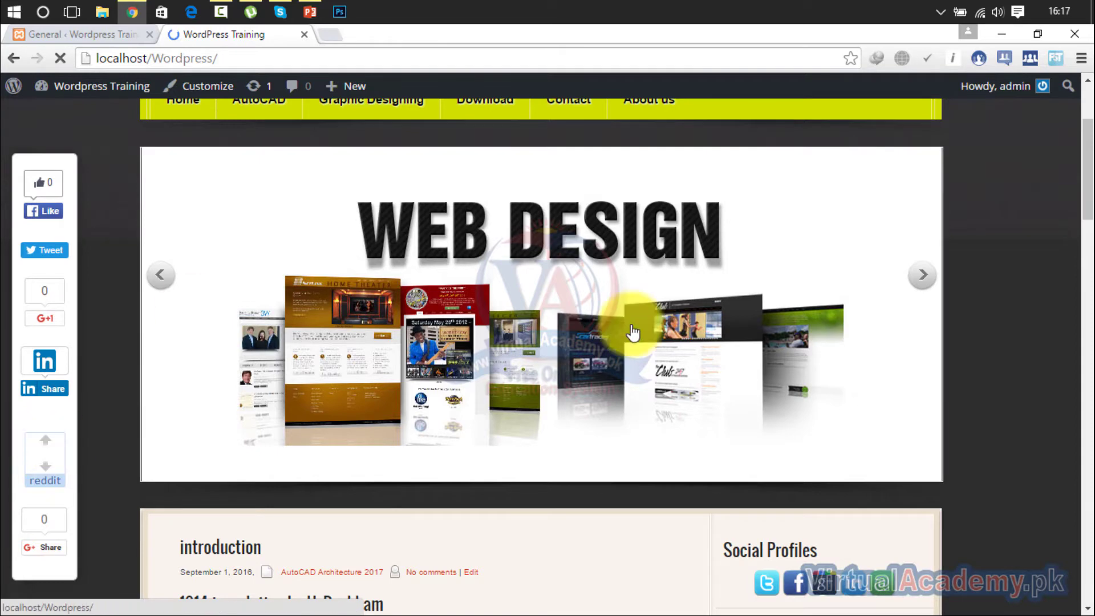
scroll(1080, 163, "up", 3)
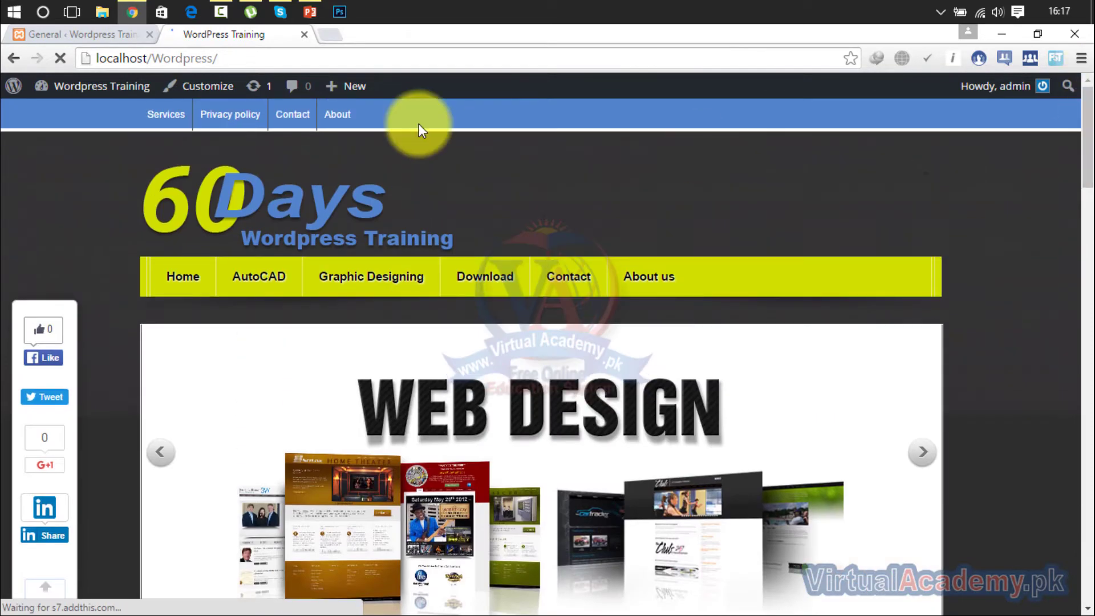
Step: Return to the WordPress admin, open the installed plugins and find Share Buttons by AddThis
left_click(105, 34)
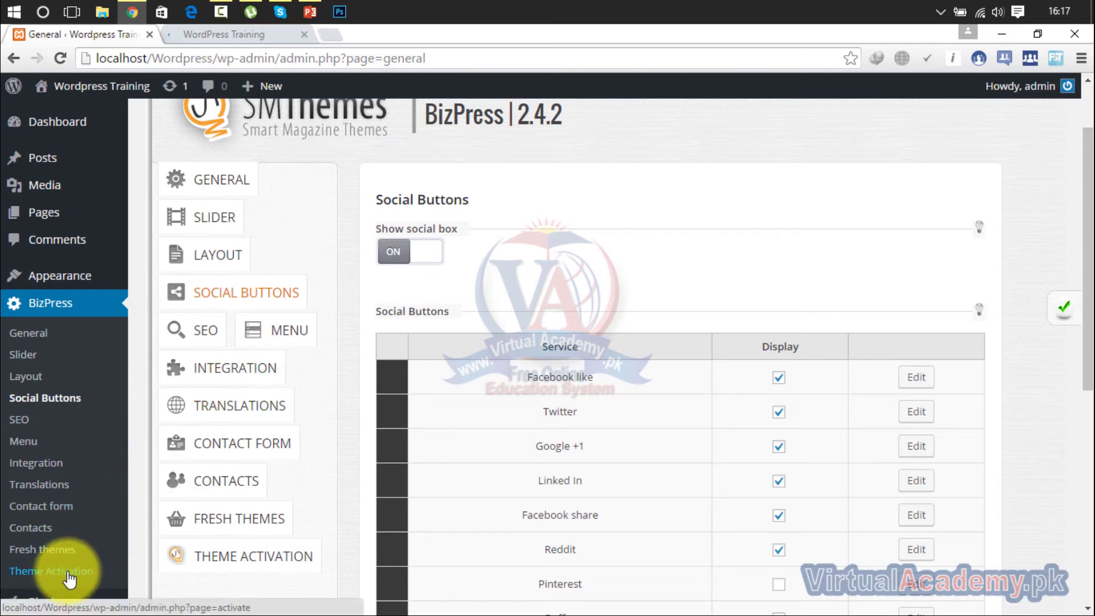
mouse_move(64, 600)
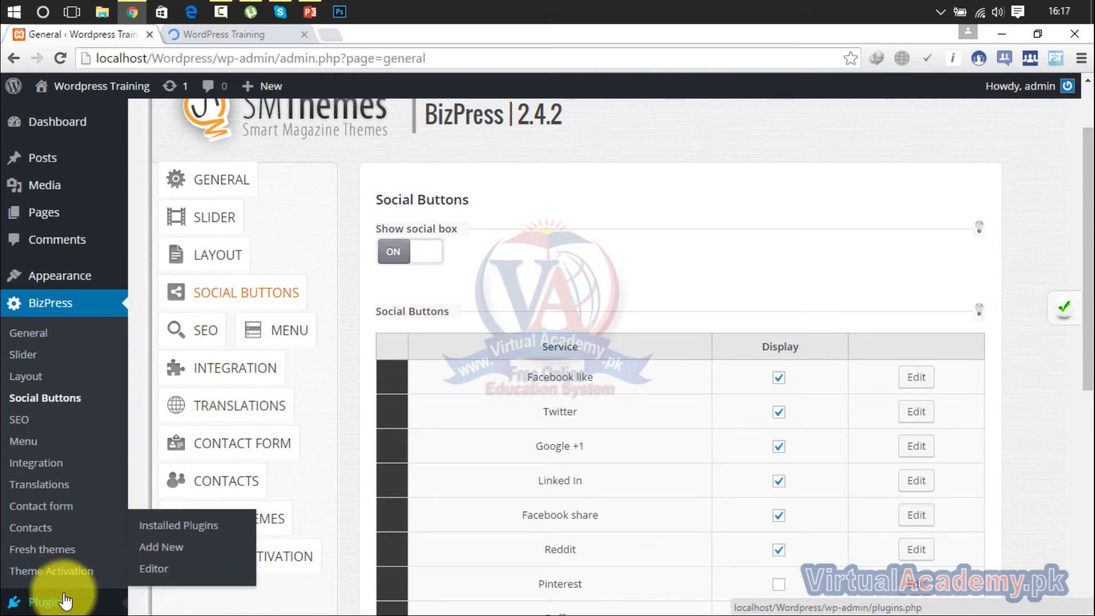
left_click(190, 531)
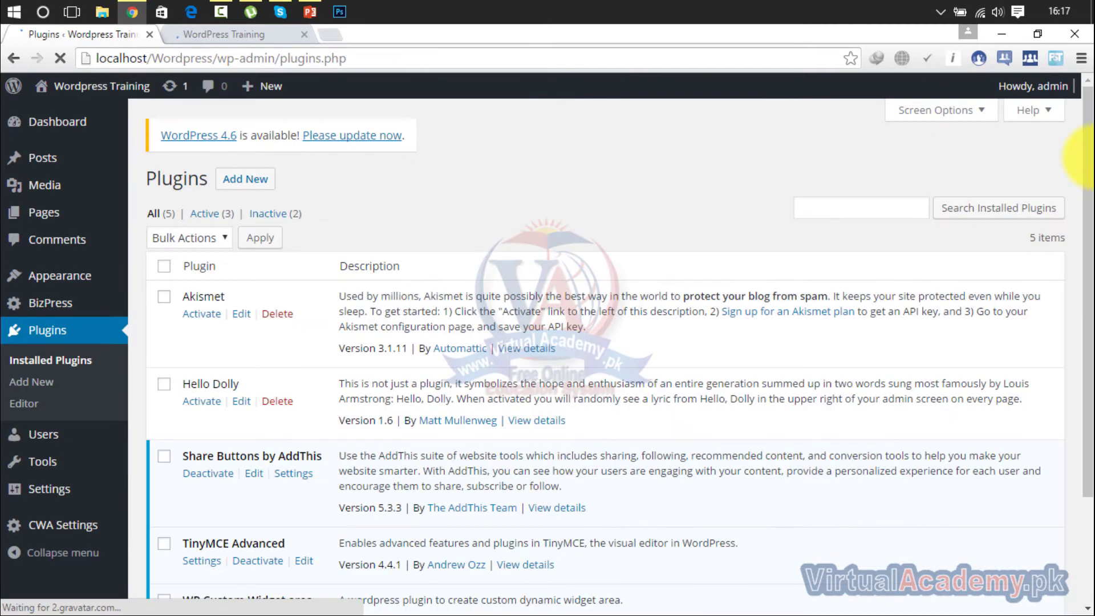
left_click_drag(1086, 157, 1086, 254)
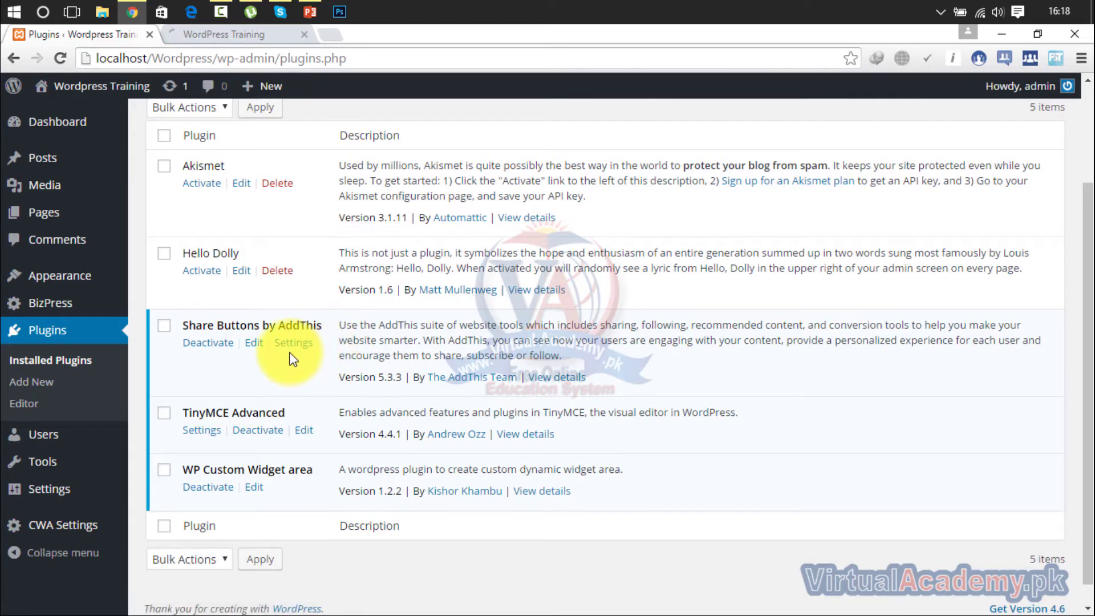
Step: Open the settings of Share Buttons by AddThis and go through the sharing tools to Sharing Sidebar
left_click(255, 344)
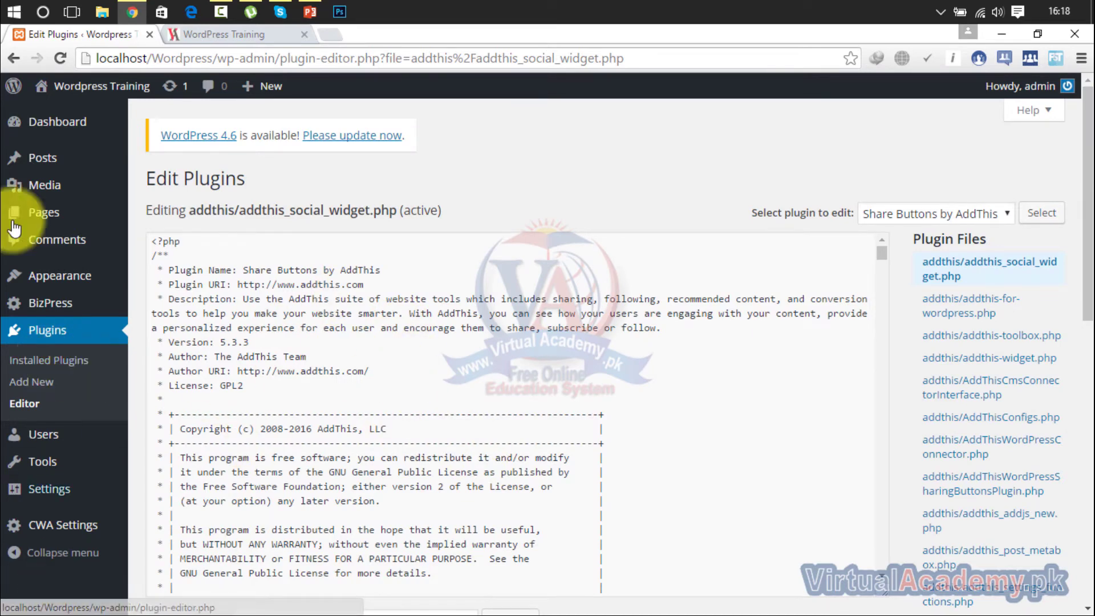
left_click(16, 60)
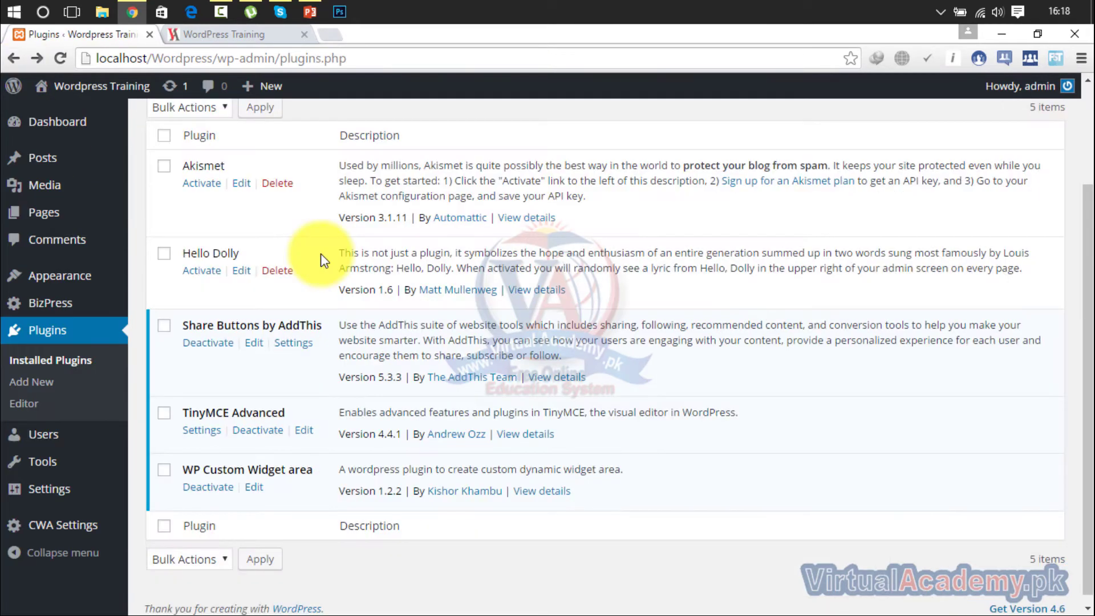
left_click(292, 342)
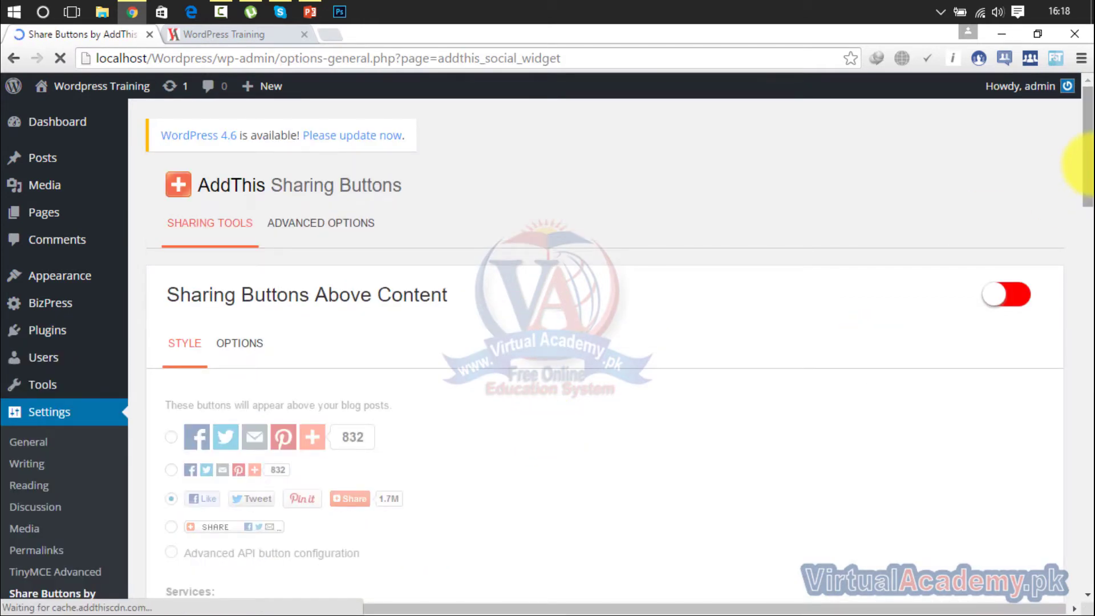
left_click_drag(1082, 166, 1082, 285)
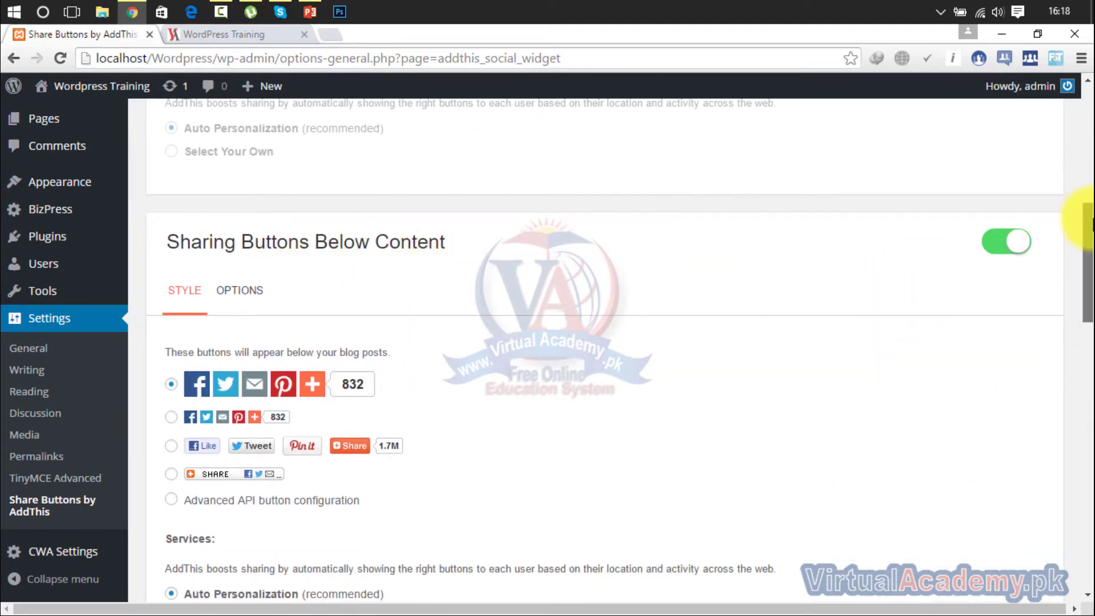
left_click_drag(1083, 218, 1083, 330)
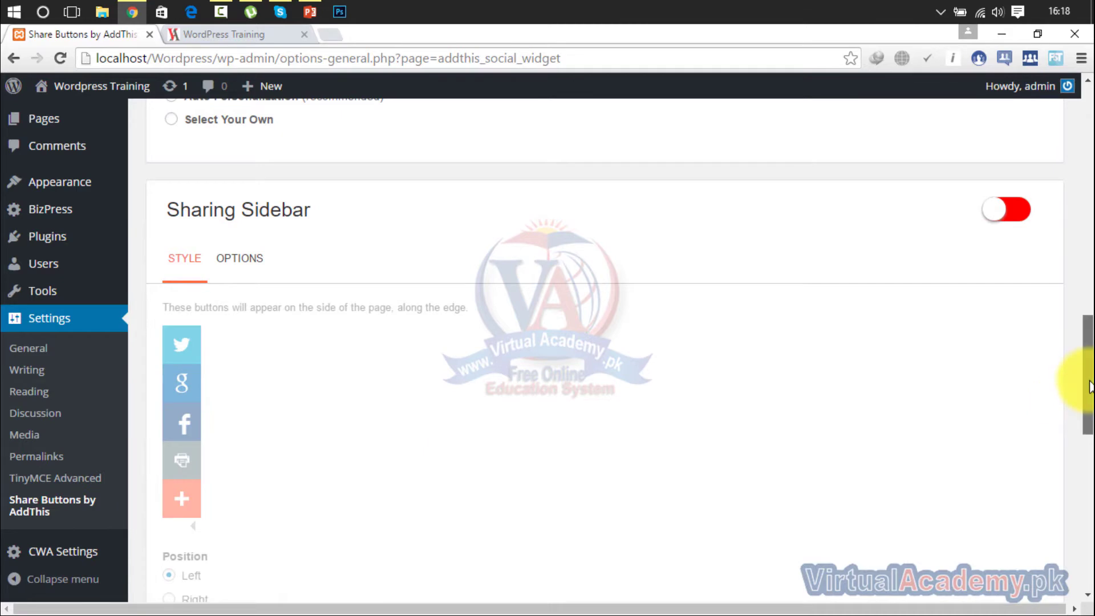
Step: Enable the Sharing Sidebar and set its position to Right
left_click_drag(1089, 387, 1080, 365)
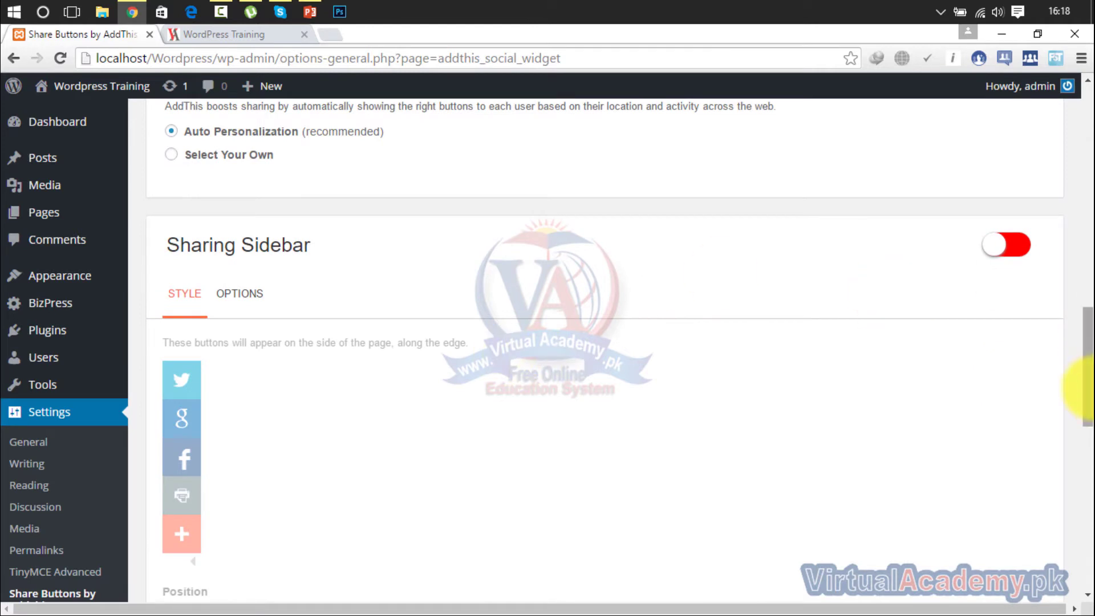
left_click_drag(1091, 382, 1085, 415)
left_click(1009, 378)
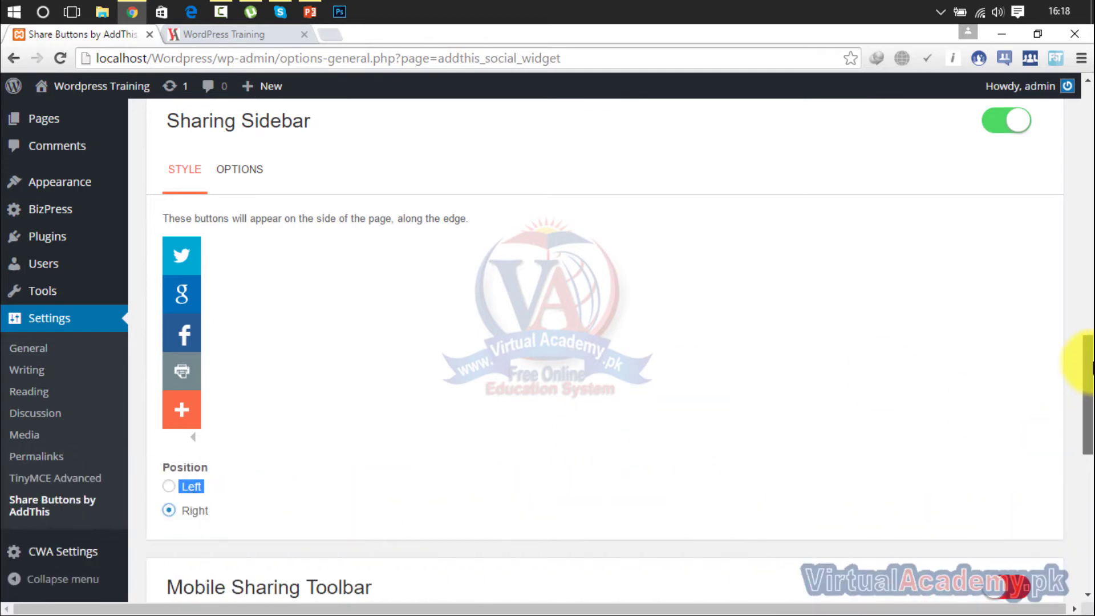
Step: Open the Sharing Sidebar's options and set the number of buttons to 6
left_click_drag(1086, 362, 1083, 330)
left_click(236, 328)
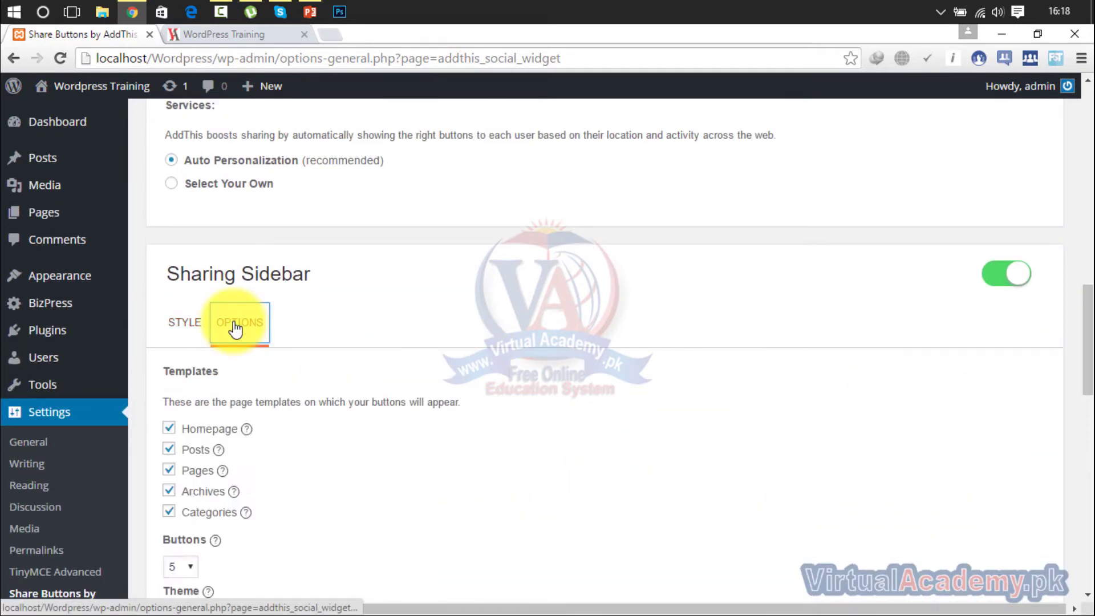
left_click_drag(1090, 342, 1083, 379)
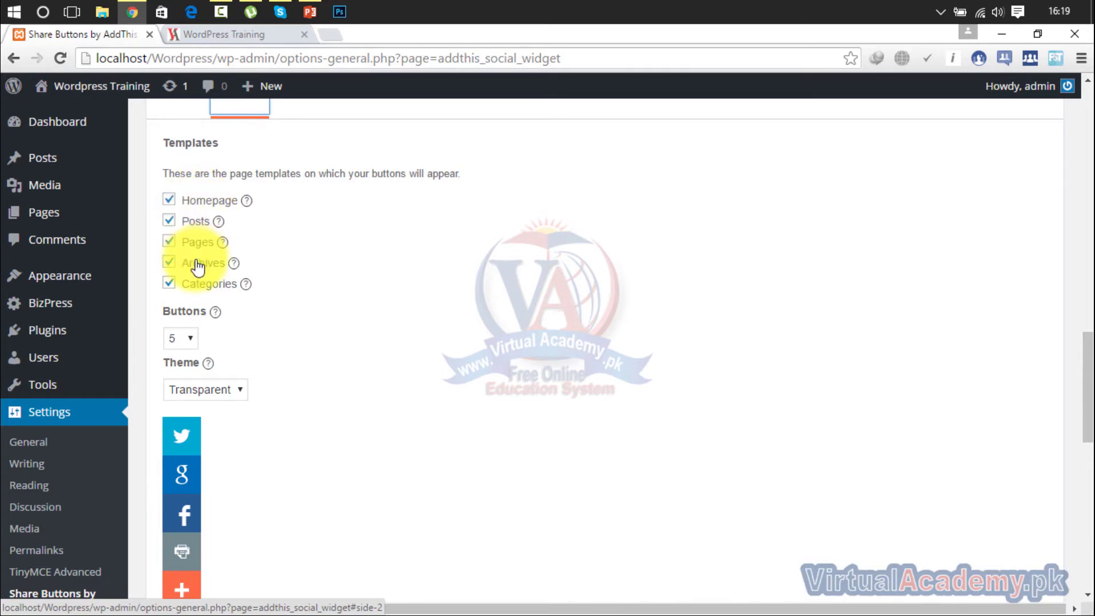
left_click(181, 338)
left_click(182, 338)
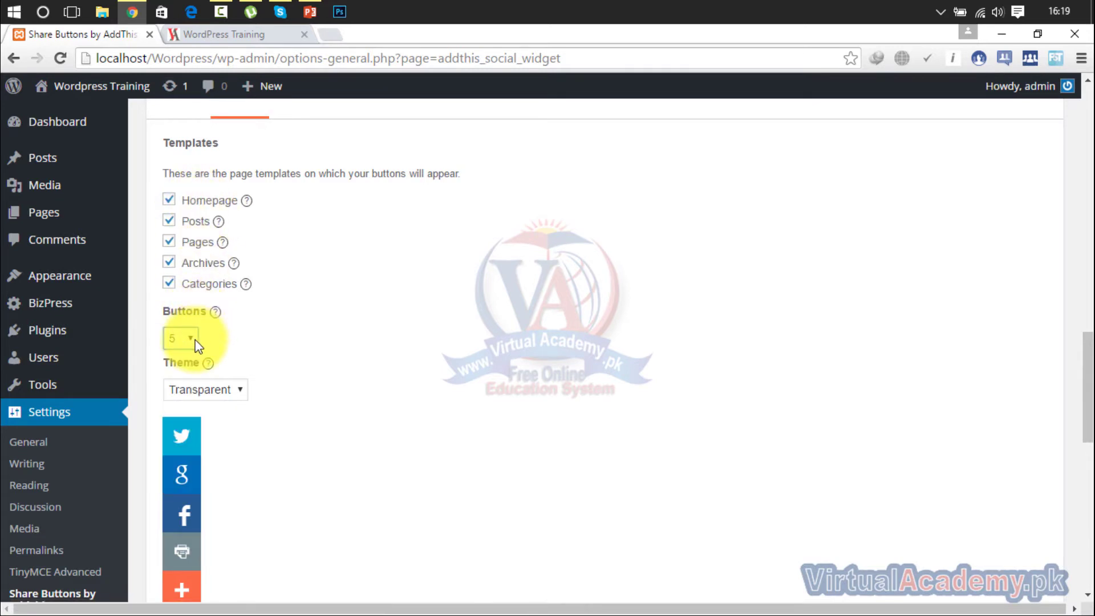
left_click(181, 338)
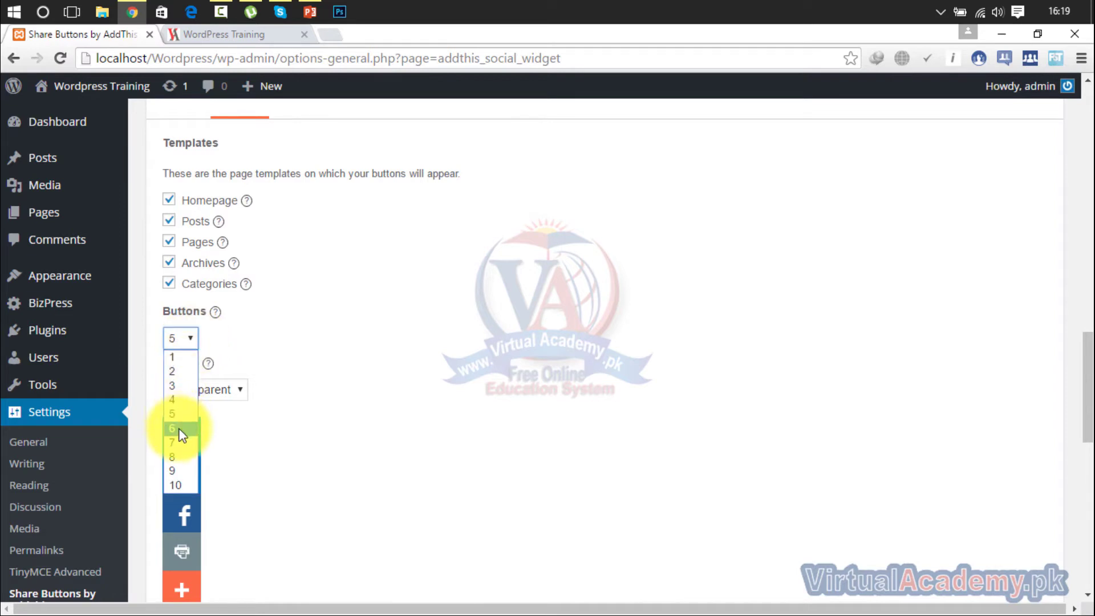
left_click(182, 428)
Step: Try the Light, Gray and Dark themes for the sharing sidebar and return it to Transparent
left_click(240, 393)
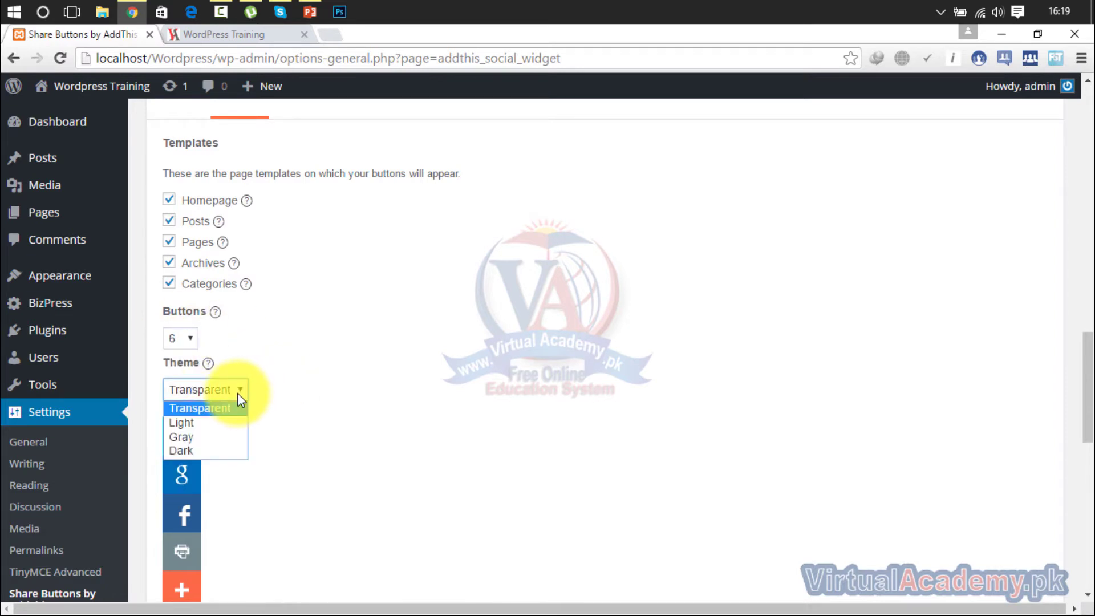
left_click(230, 422)
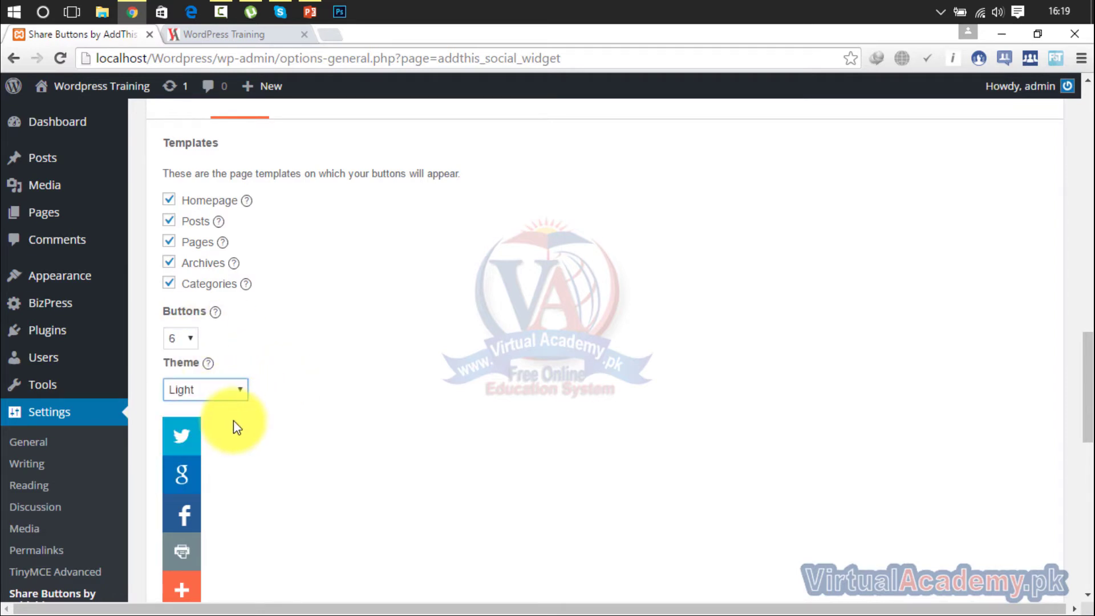
left_click_drag(1083, 342, 1080, 388)
left_click(221, 163)
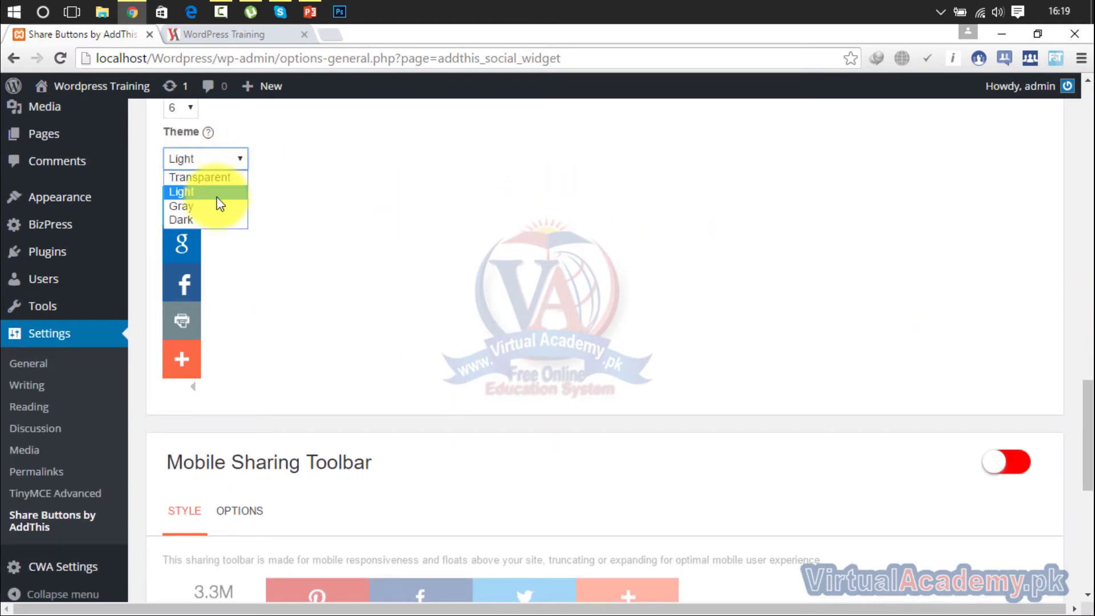
left_click(217, 206)
left_click(230, 157)
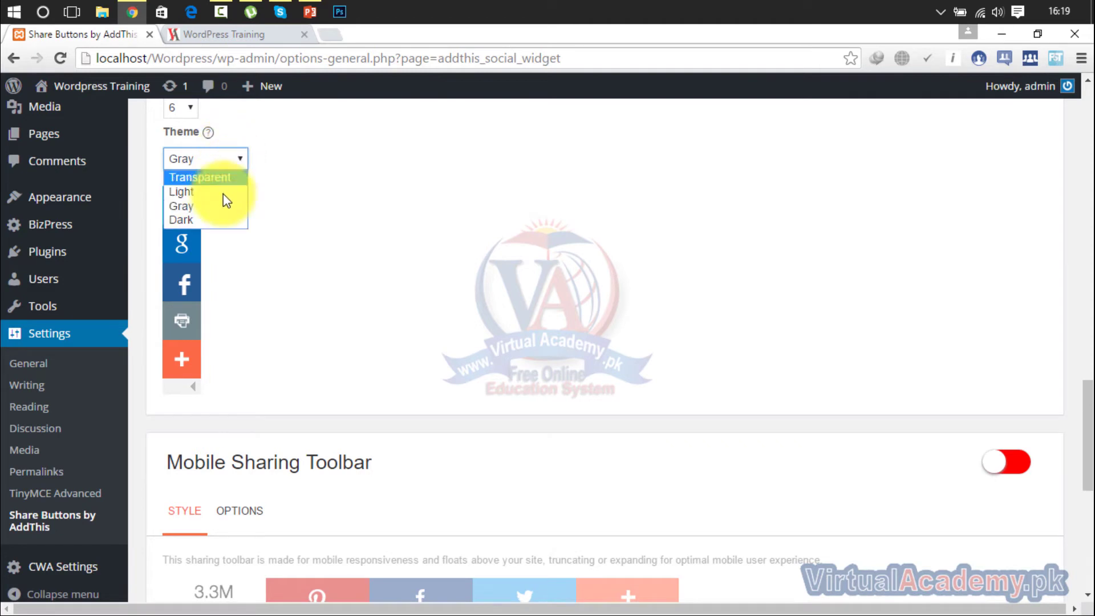
left_click(221, 223)
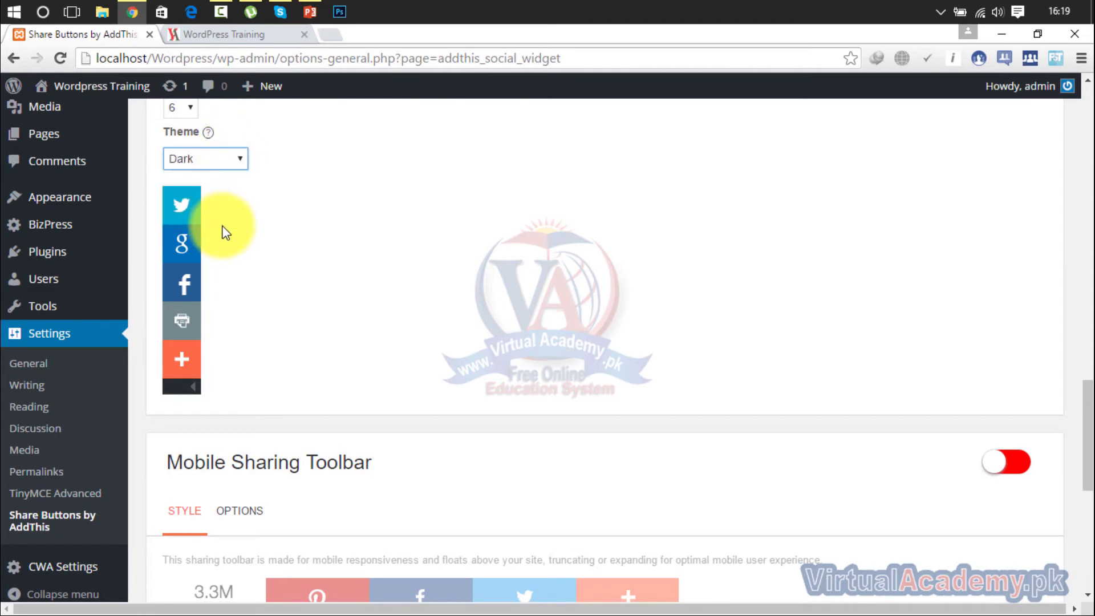
left_click(237, 157)
left_click(227, 179)
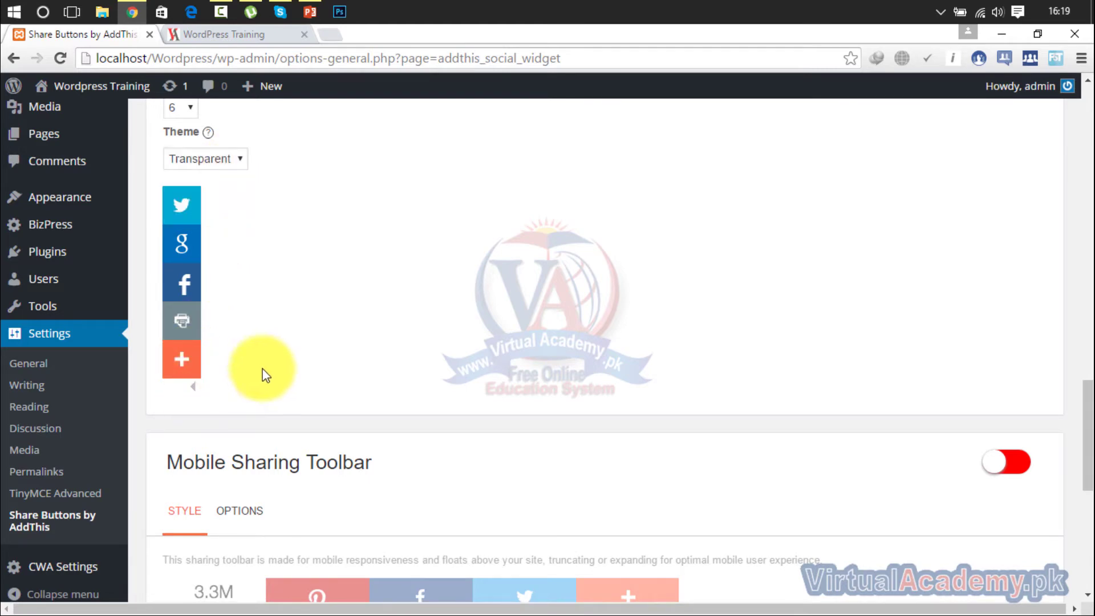
Step: Go over the whole AddThis settings page and save the changes
left_click_drag(1086, 439, 1089, 114)
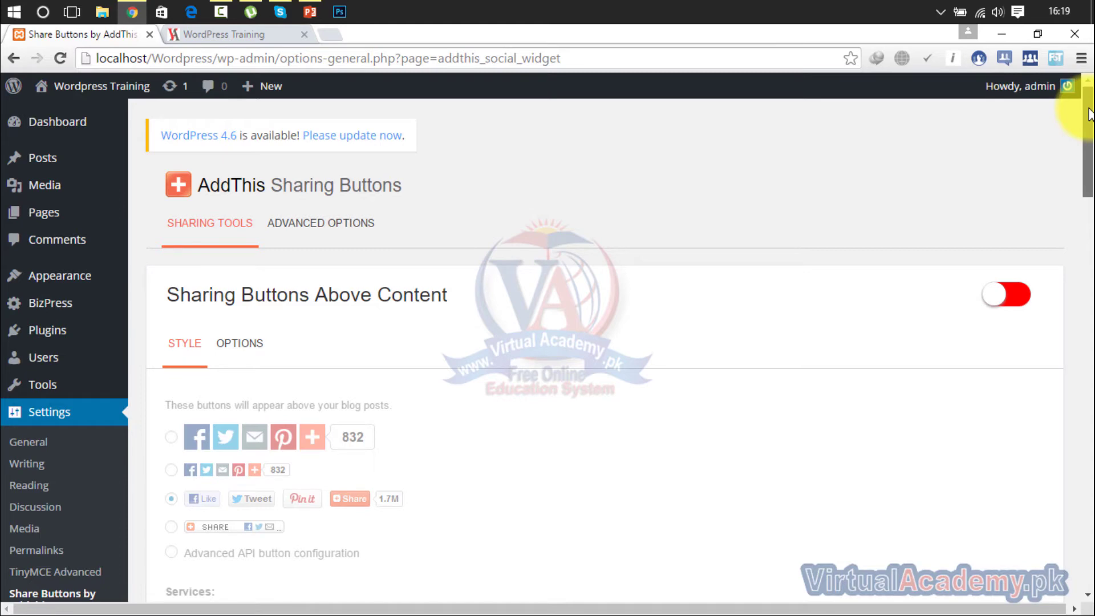
left_click_drag(1089, 114, 1090, 536)
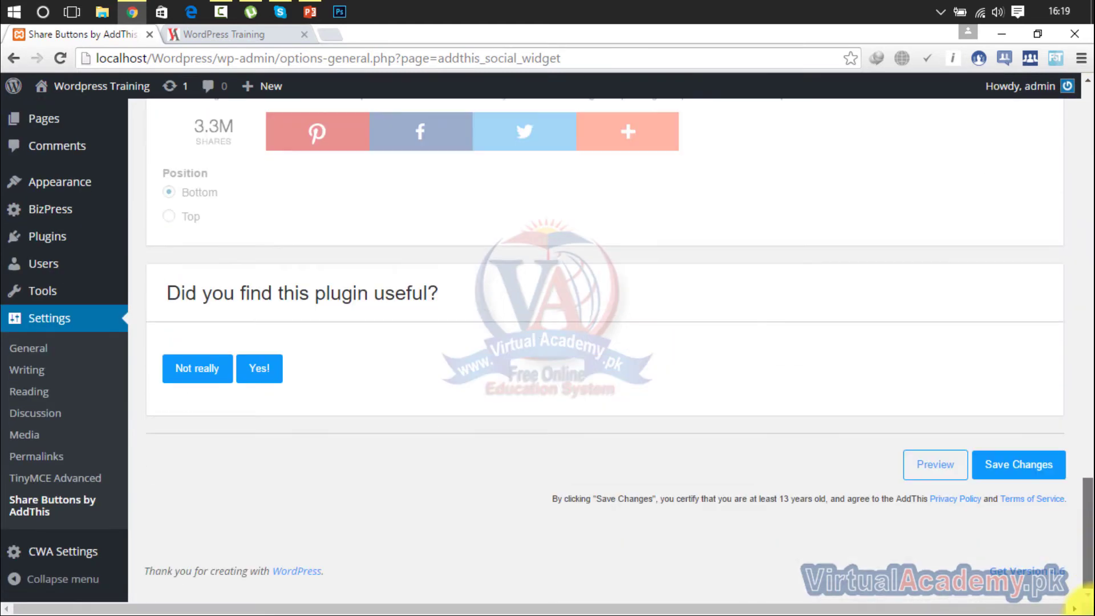
left_click(1010, 466)
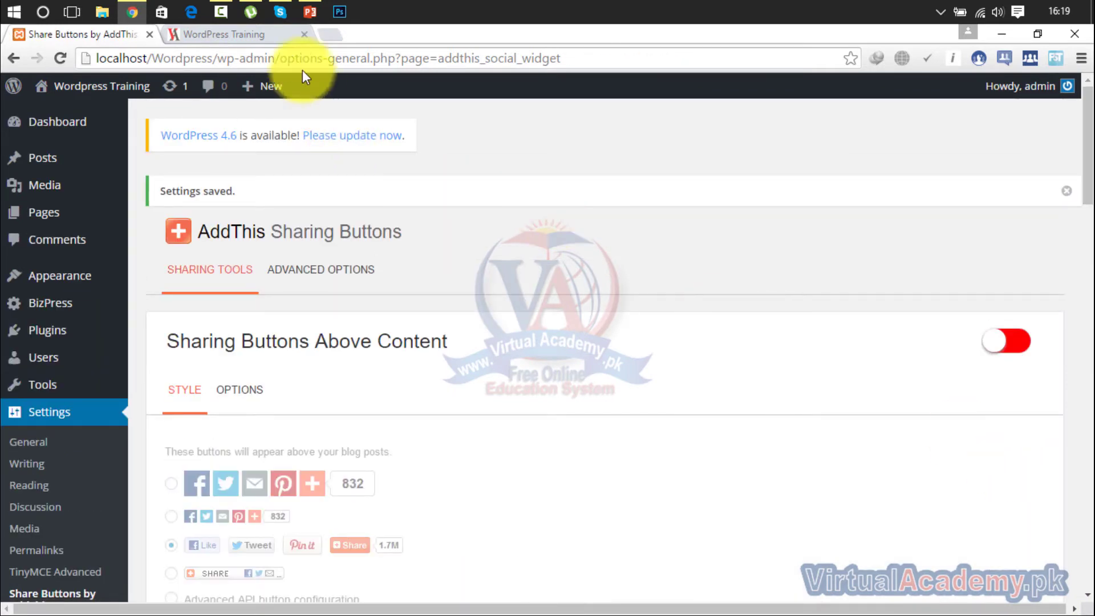
Step: Reload the site's home page and look for the AddThis sharing sidebar
left_click(221, 39)
left_click(64, 57)
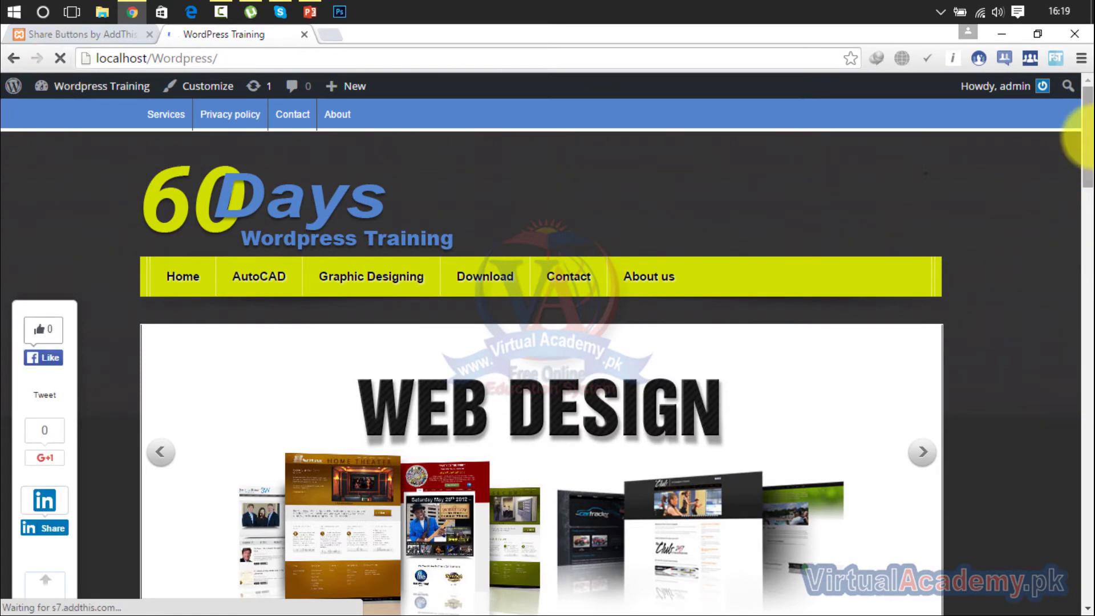
left_click_drag(1083, 136, 1012, 135)
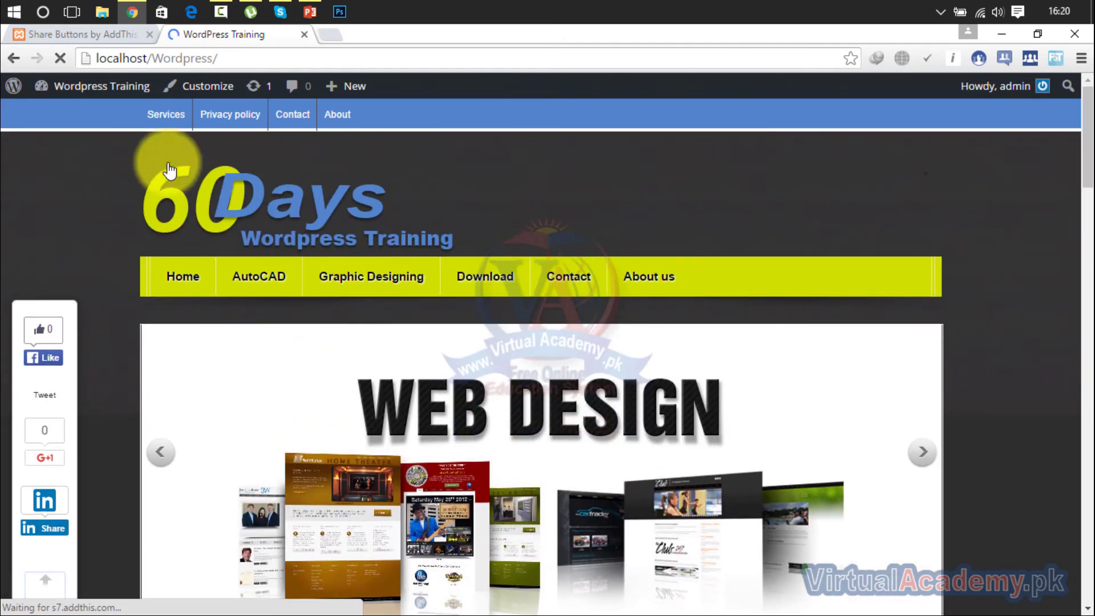
Step: Return to the Share Buttons by AddThis settings and save them again
left_click(91, 30)
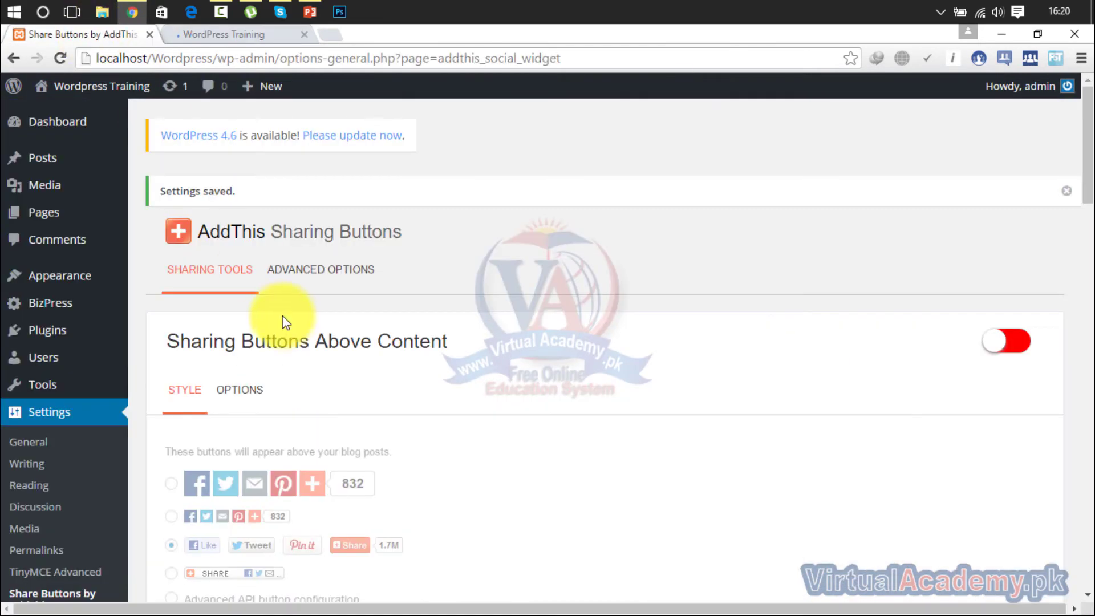
left_click_drag(1086, 154, 1084, 604)
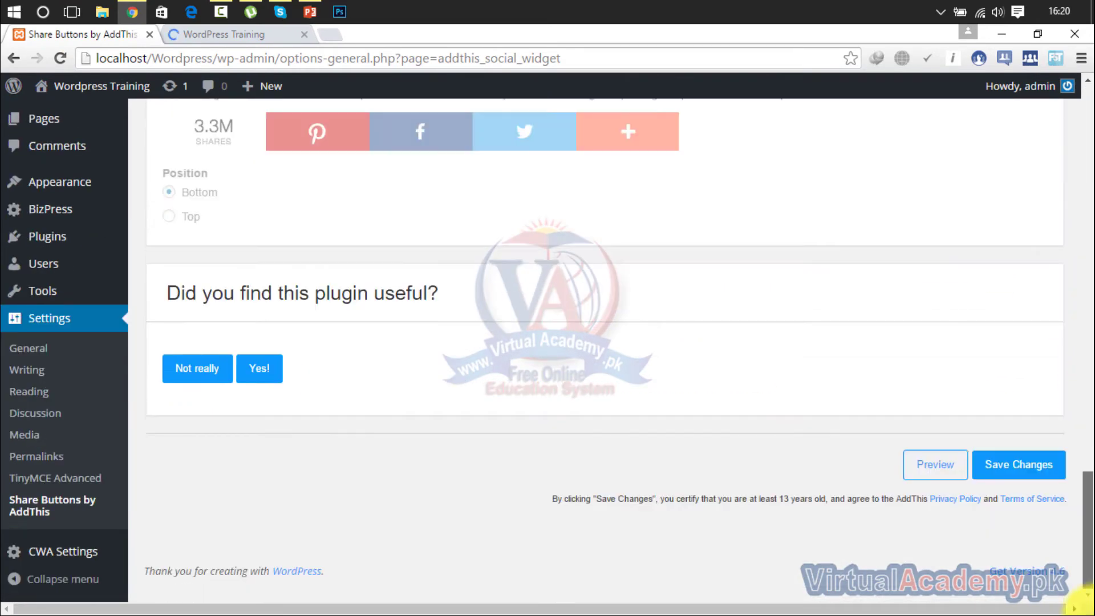
left_click(1007, 484)
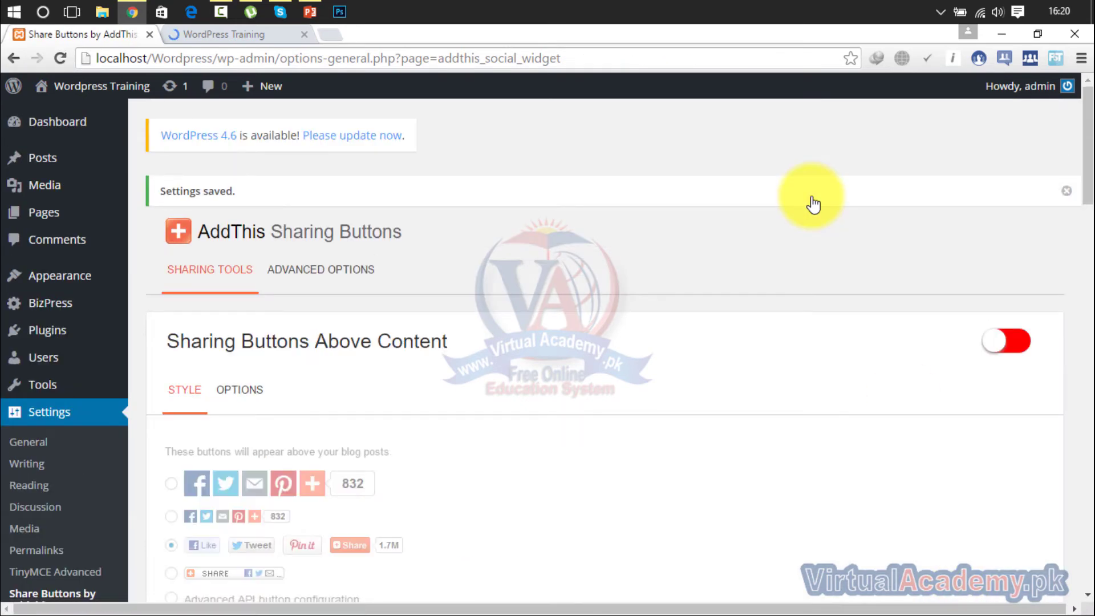
Step: Preview the site with the sharing buttons, close the preview and save the plugin settings once more
left_click_drag(1087, 183, 1088, 567)
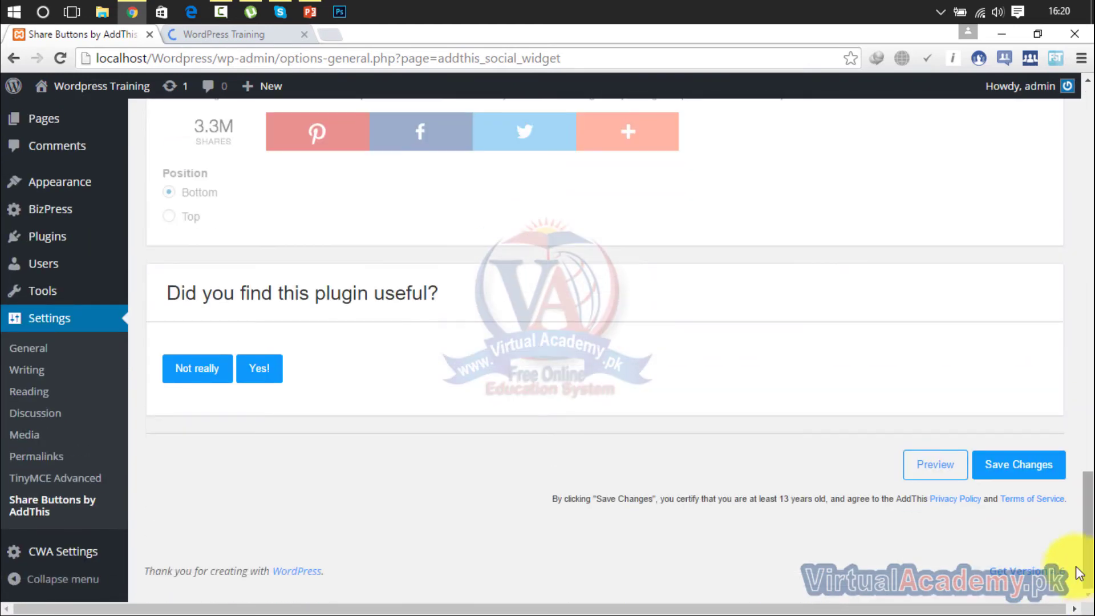
left_click(933, 466)
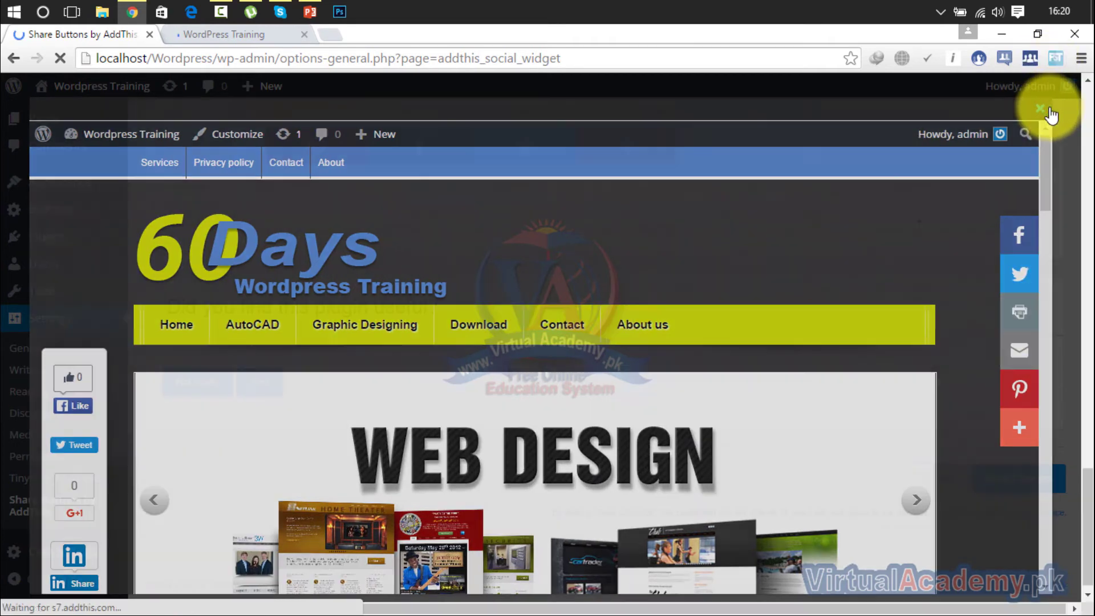
left_click(1051, 111)
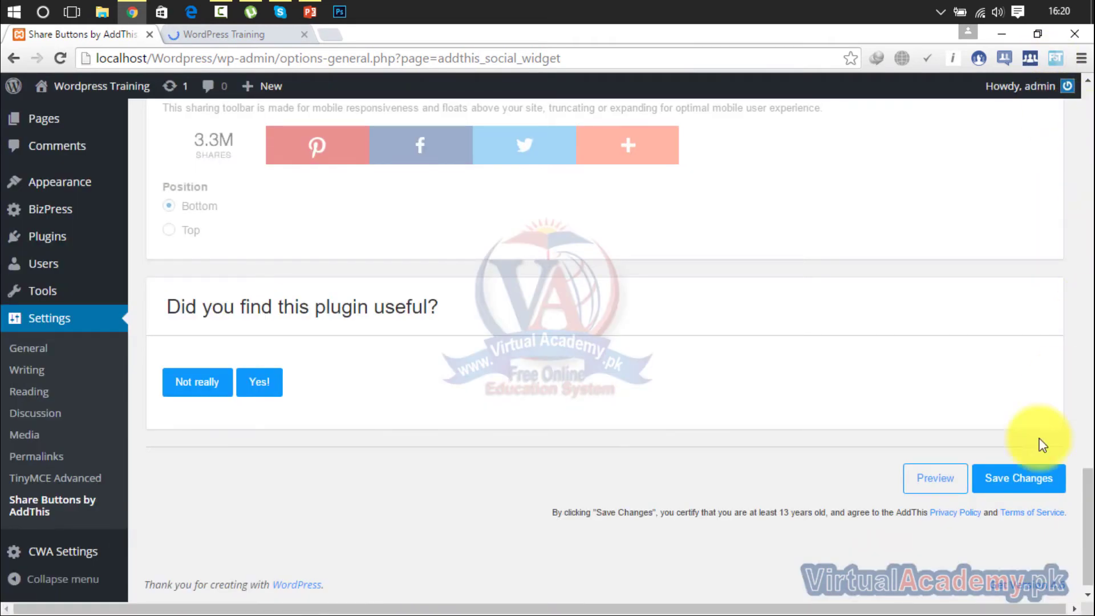
left_click(1022, 477)
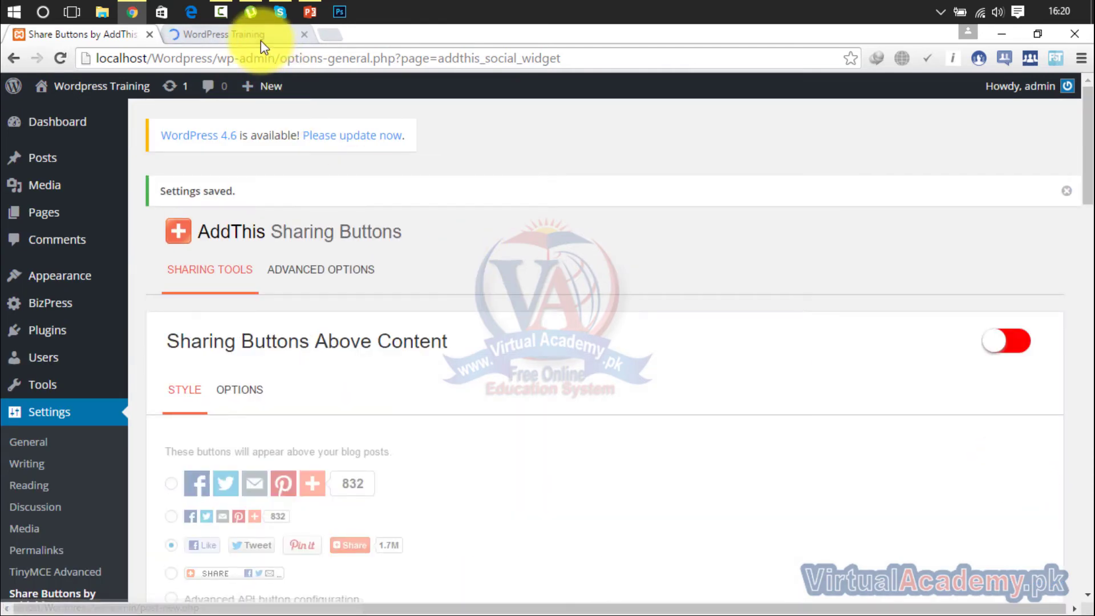
Step: Return to the site's home page, open the sidebar's full list of sharing services and load more of them
left_click(261, 40)
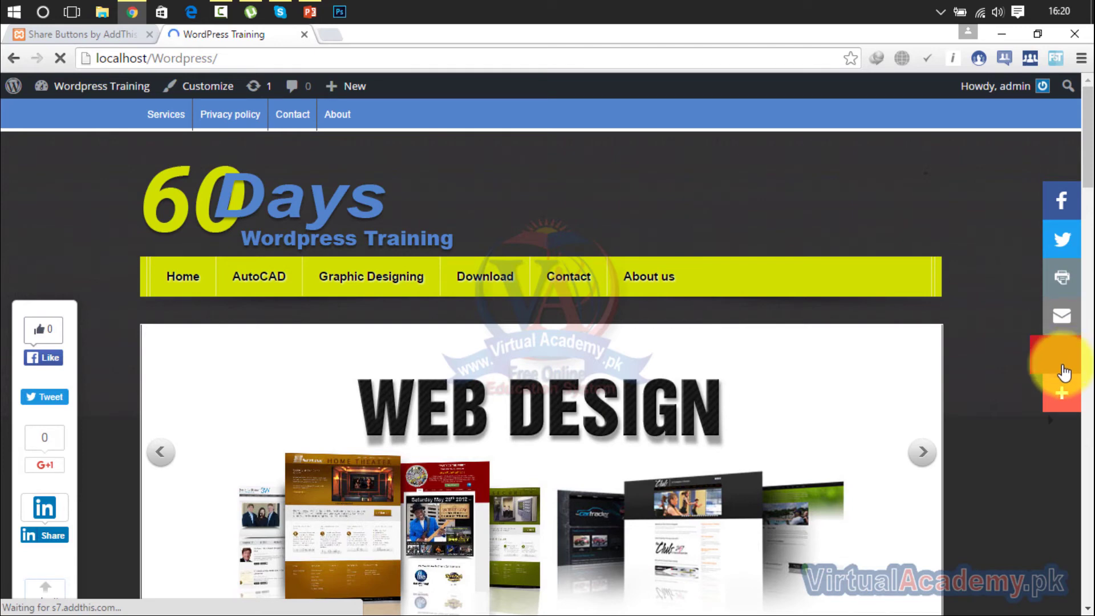
left_click(1055, 399)
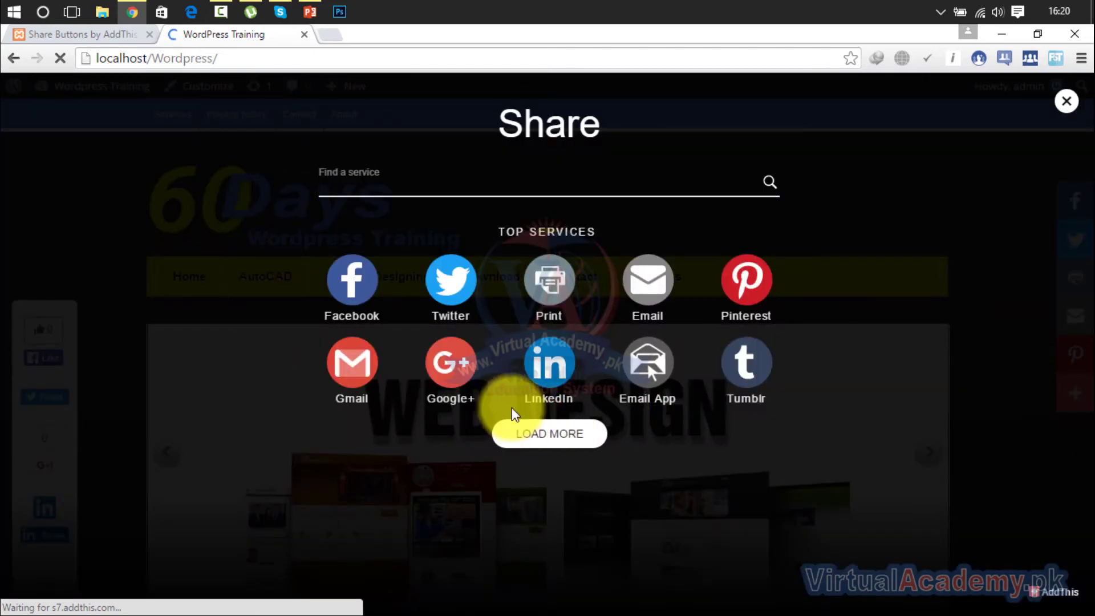
left_click(527, 442)
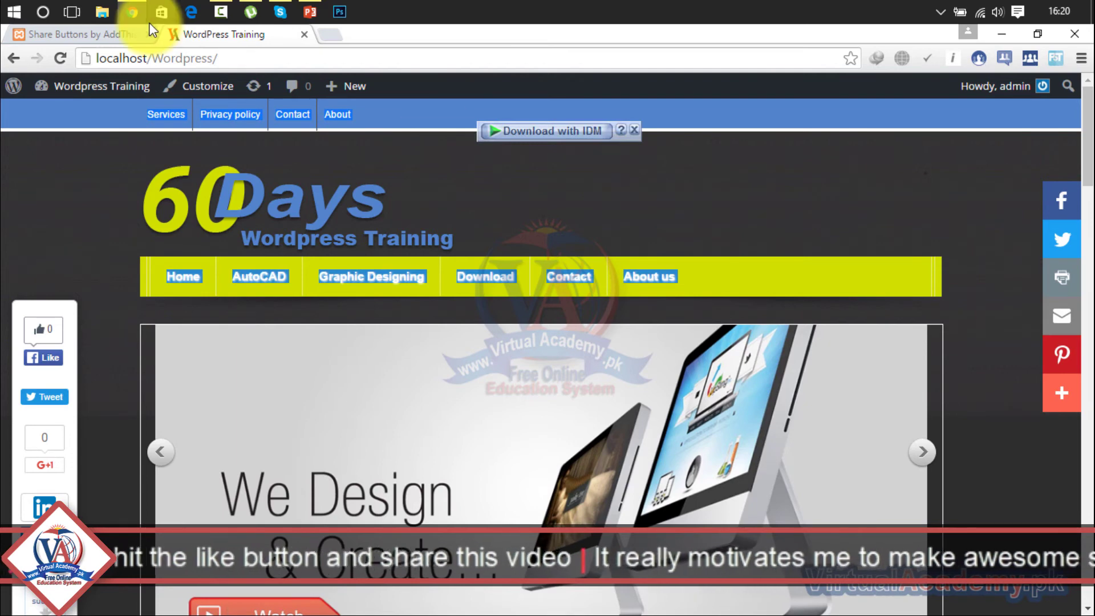
Step: Open the BizPress theme's Social Buttons settings, switch Show social box off and save the change
left_click(115, 36)
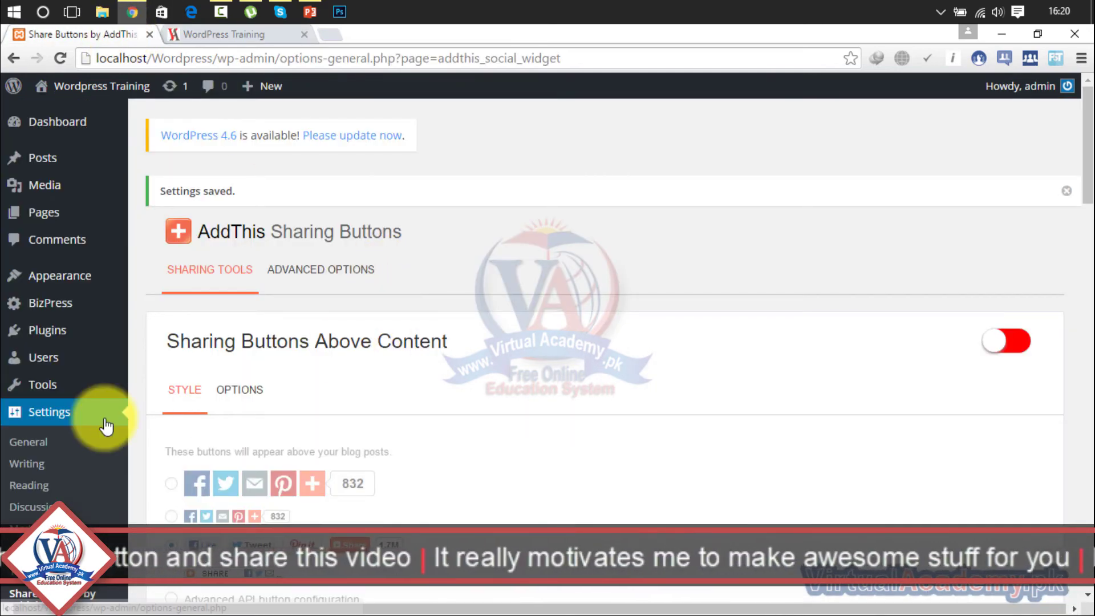
left_click(53, 301)
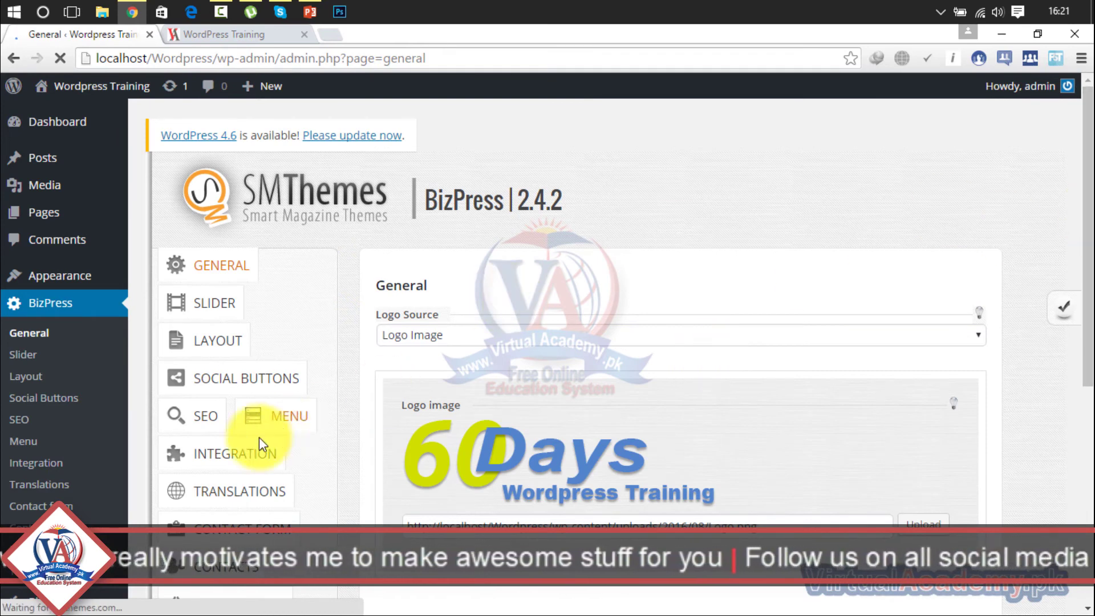
left_click(210, 386)
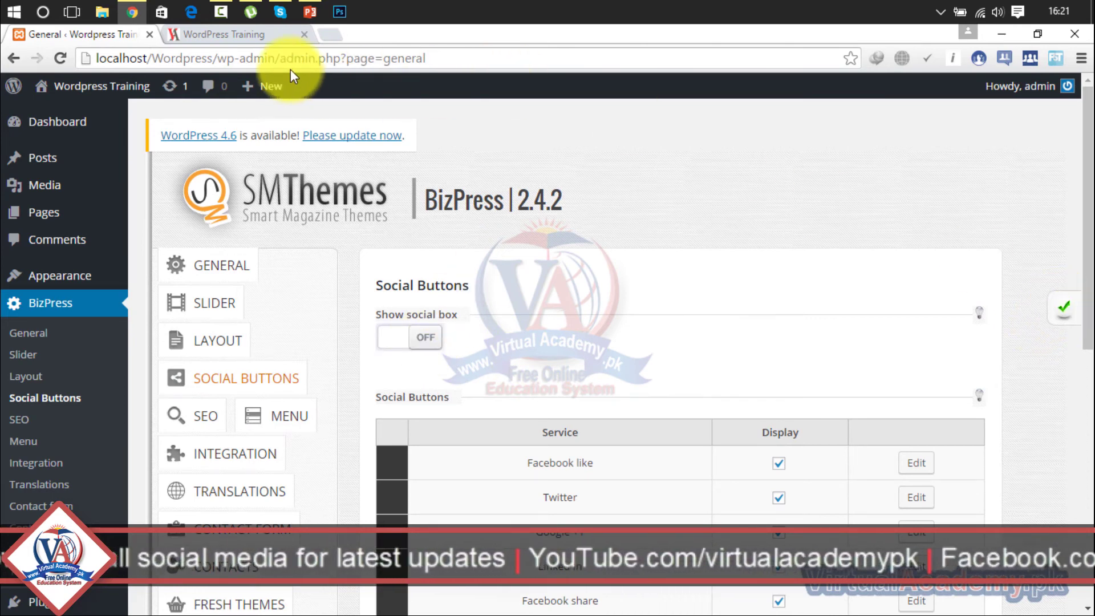
Step: Reload the site's home page and check the sharing sidebar and the share buttons below the posts
left_click(249, 38)
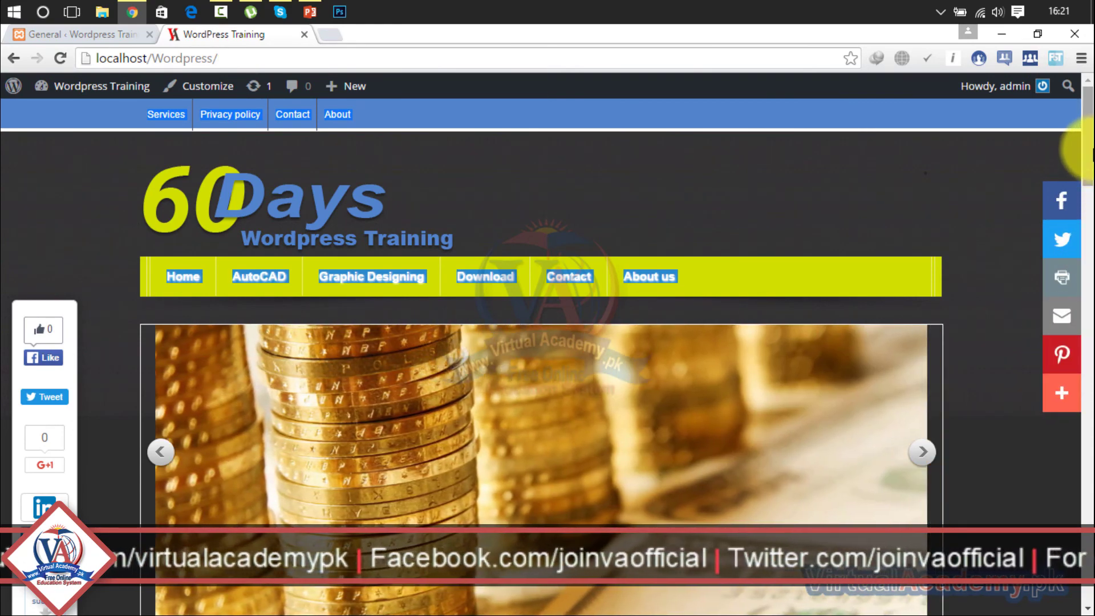
left_click_drag(1087, 135, 1077, 86)
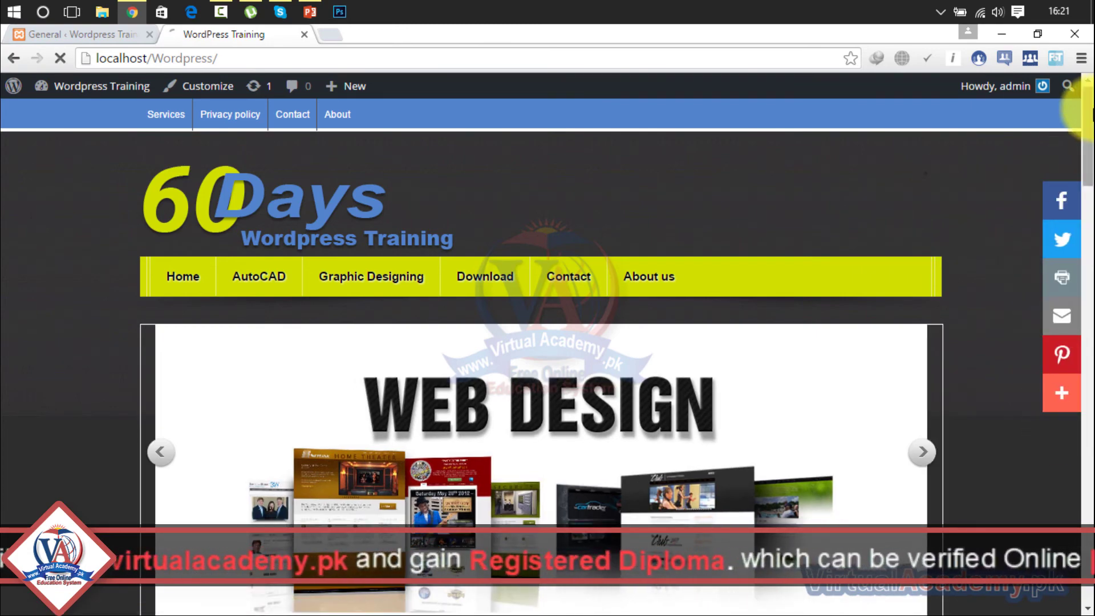
left_click_drag(1086, 143, 1083, 608)
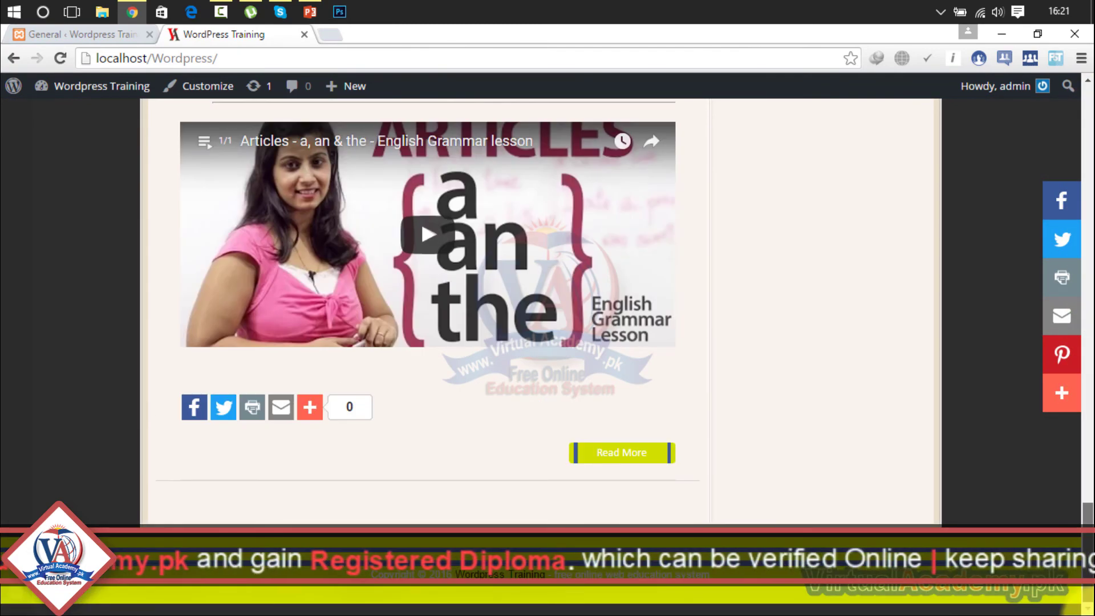
left_click_drag(1086, 513, 1088, 100)
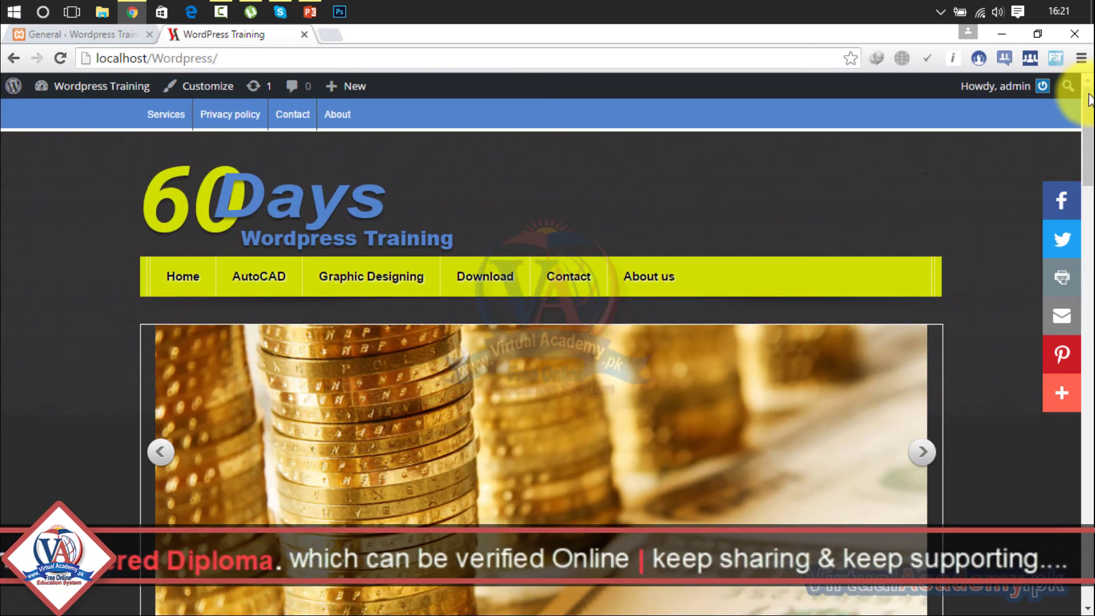